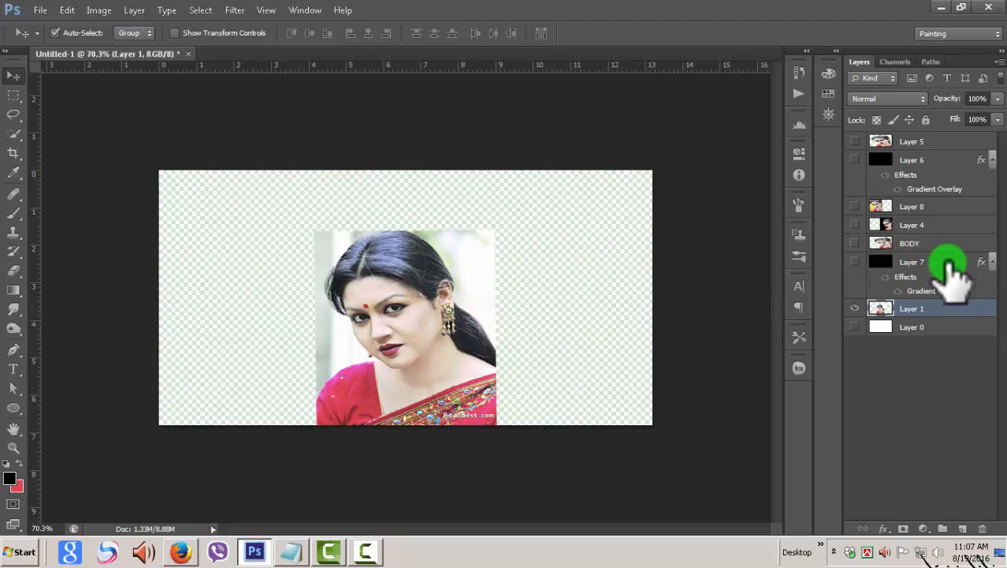
# - Remove the hidden layers above Layer 1, show the white Layer 0, and make Layer 1 active
pyautogui.moveTo(950, 264)
pyautogui.mouseDown()
pyautogui.moveTo(926, 158)
pyautogui.moveTo(940, 148)
pyautogui.moveTo(963, 265)
pyautogui.mouseUp()
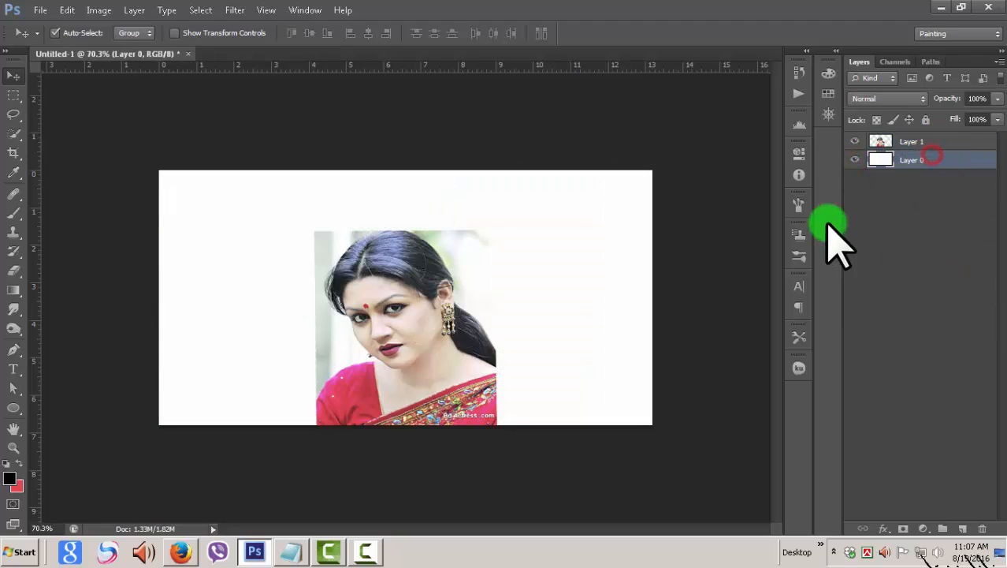
pyautogui.click(928, 142)
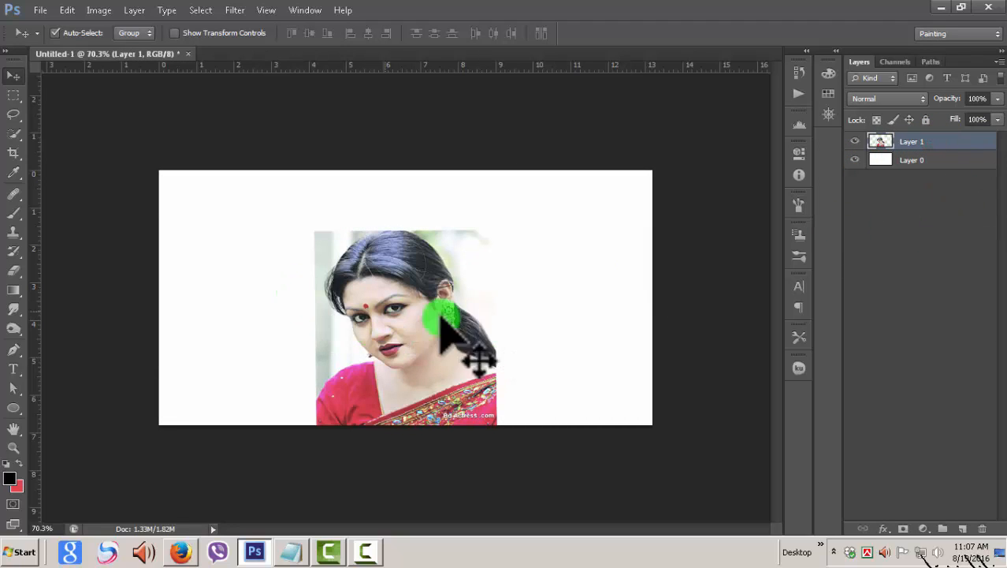
# - Select the woman in the photo, including hair and sari, using Quick Selection with a 16 px brush
pyautogui.click(14, 130)
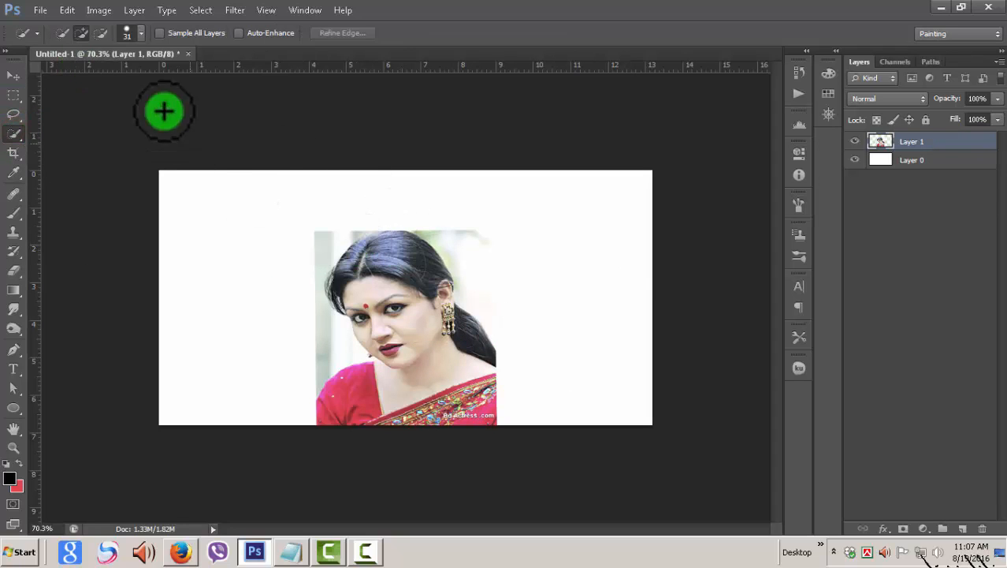
pyautogui.click(142, 33)
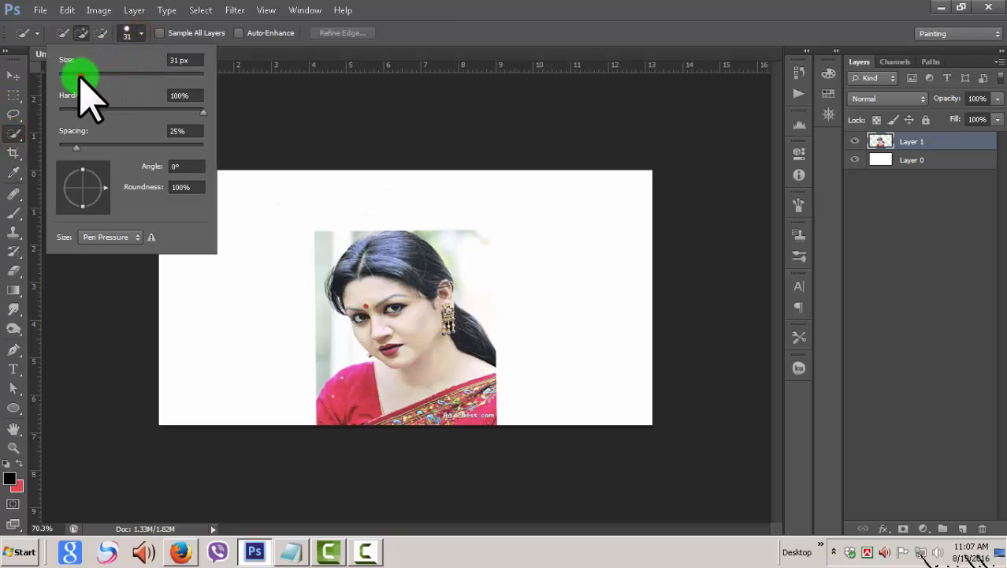
pyautogui.moveTo(81, 76); pyautogui.dragTo(69, 77)
pyautogui.moveTo(354, 251)
pyautogui.mouseDown()
pyautogui.moveTo(391, 254)
pyautogui.moveTo(417, 335)
pyautogui.mouseUp()
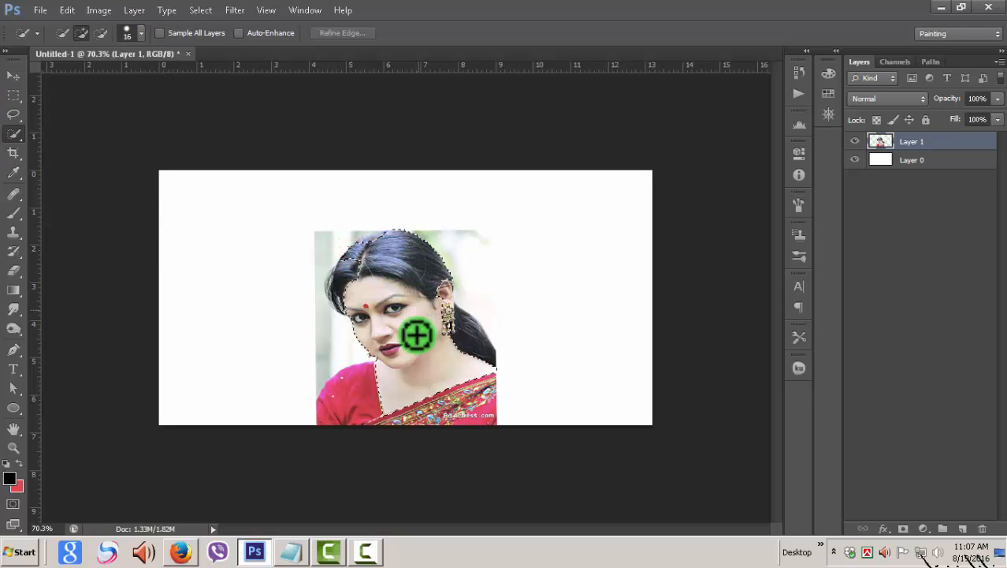
pyautogui.moveTo(359, 401)
pyautogui.mouseDown()
pyautogui.moveTo(483, 421)
pyautogui.moveTo(421, 401)
pyautogui.mouseUp()
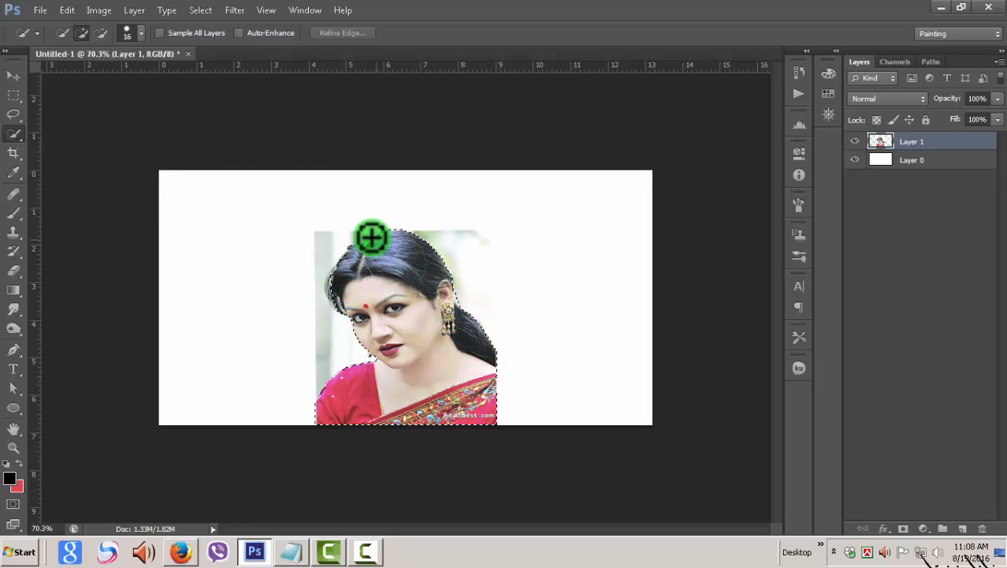
pyautogui.moveTo(332, 275)
pyautogui.mouseDown()
pyautogui.moveTo(414, 332)
pyautogui.moveTo(417, 326)
pyautogui.mouseUp()
# - Subtract the stray background around the hair and ear from the selection, and return Quick Selection to add mode
pyautogui.scroll(-1, 420, 324)
pyautogui.scroll(3, 421, 323)
pyautogui.scroll(2, 421, 323)
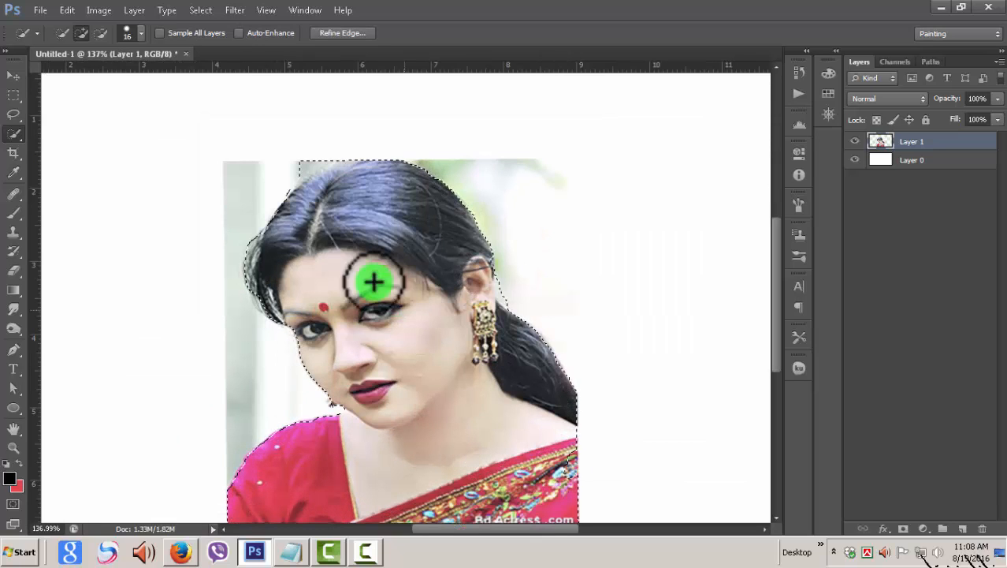
pyautogui.click(101, 32)
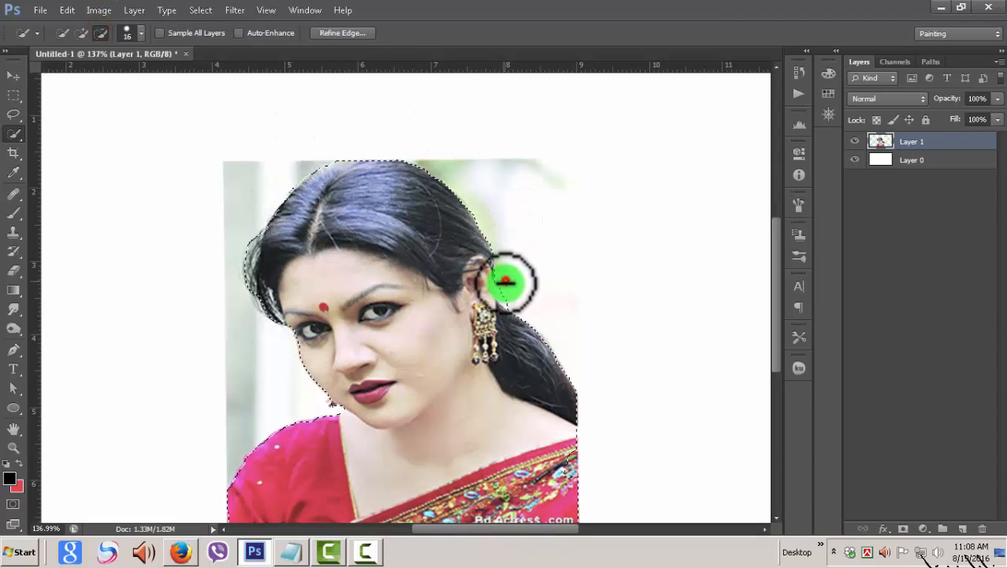
pyautogui.scroll(-1, 590, 272)
pyautogui.scroll(-1, 590, 272)
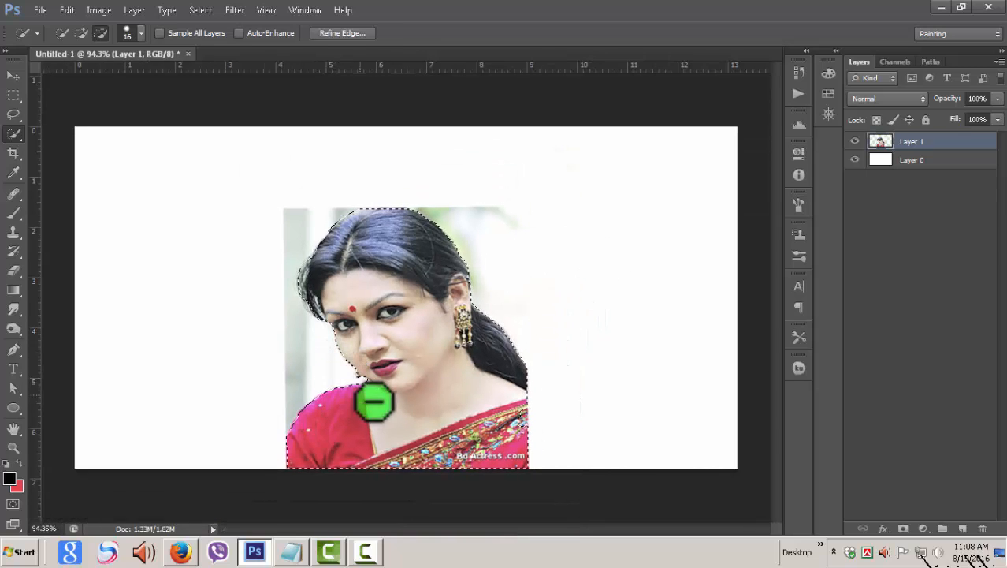
pyautogui.click(81, 32)
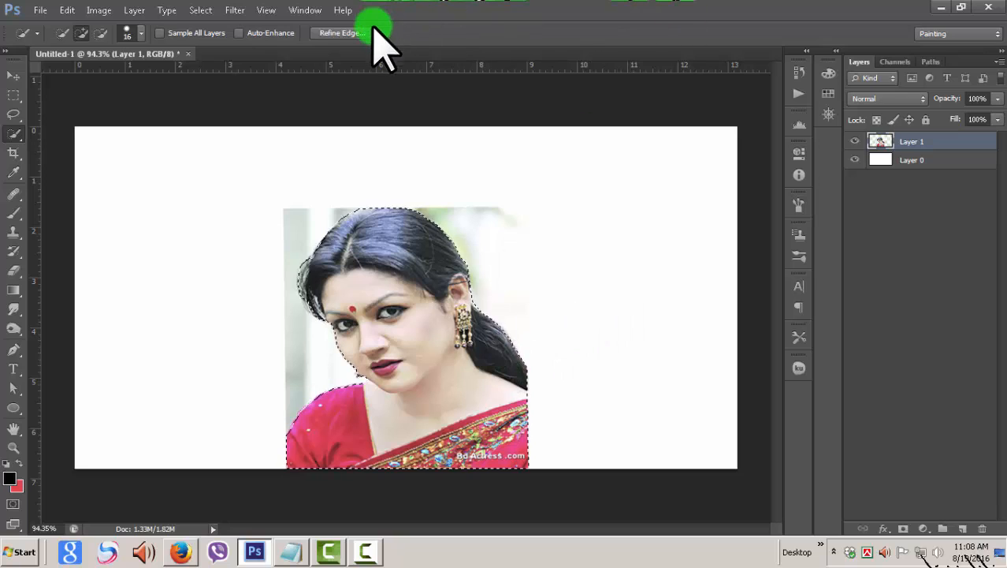
# - Refine the selection edge with radius 6.1 px, smooth 13, feather 5.8 px, contrast 23% and shift edge -27%
pyautogui.click(347, 32)
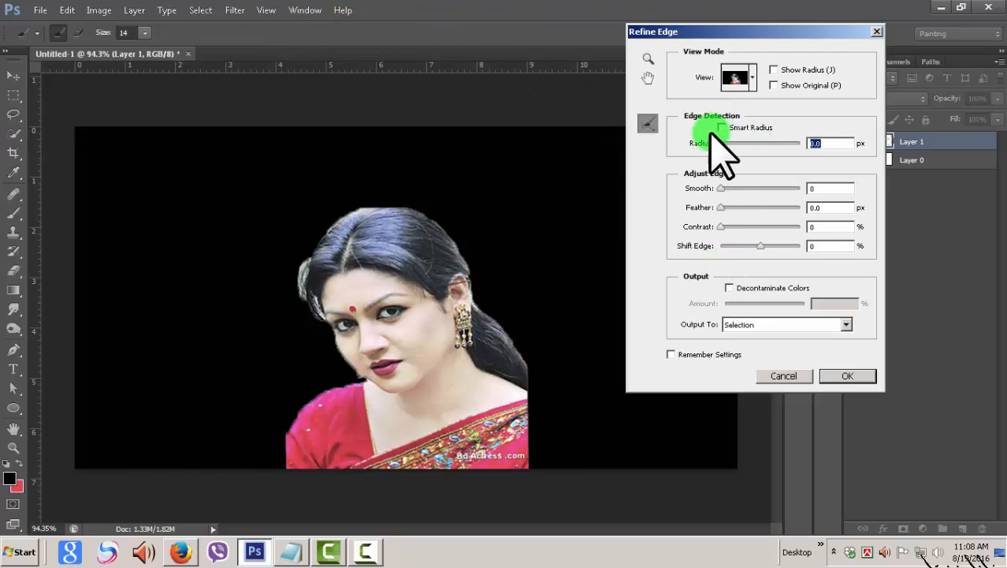
pyautogui.click(739, 77)
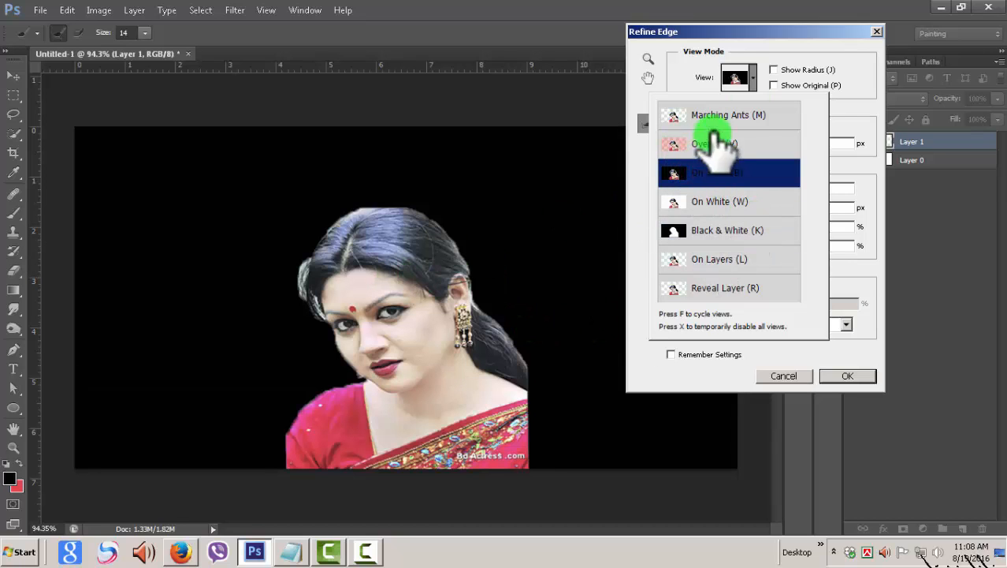
pyautogui.click(845, 57)
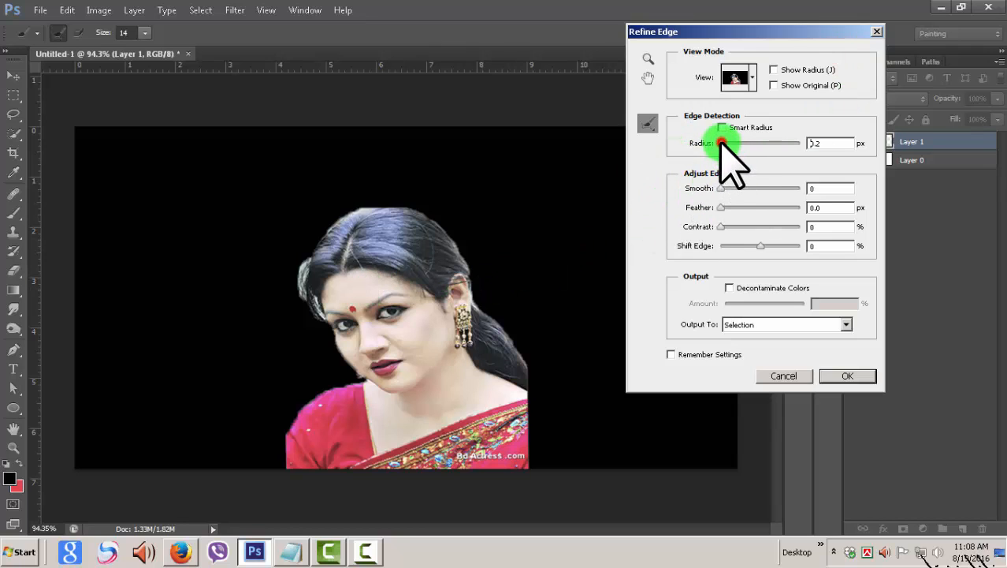
pyautogui.moveTo(740, 144); pyautogui.dragTo(742, 146)
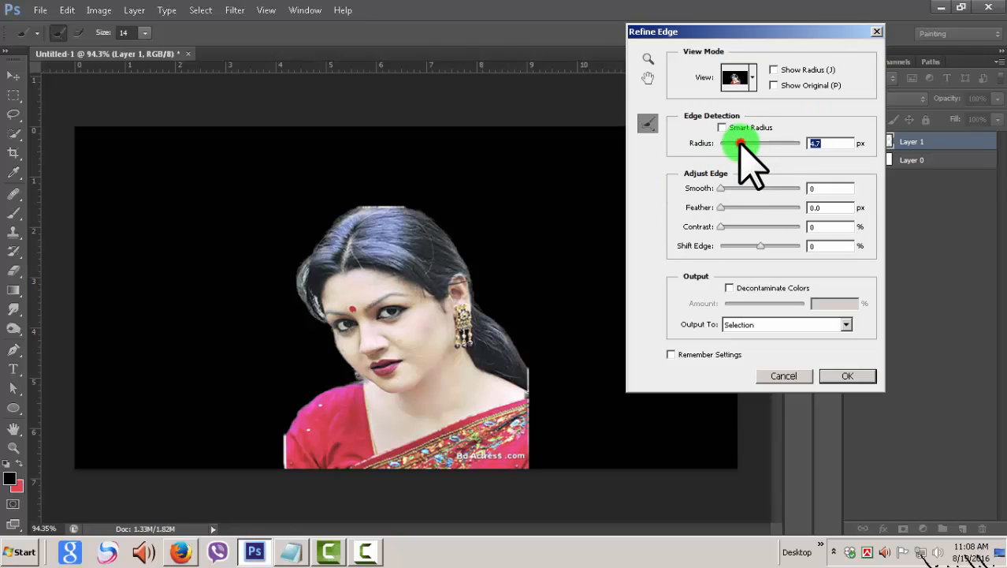
pyautogui.moveTo(720, 208); pyautogui.dragTo(746, 211)
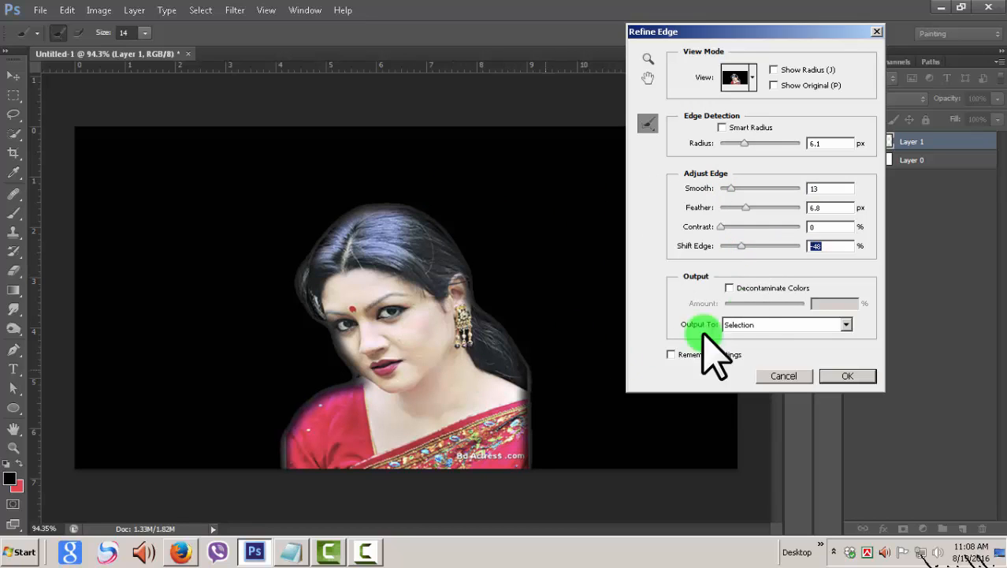
pyautogui.moveTo(733, 245); pyautogui.dragTo(732, 247)
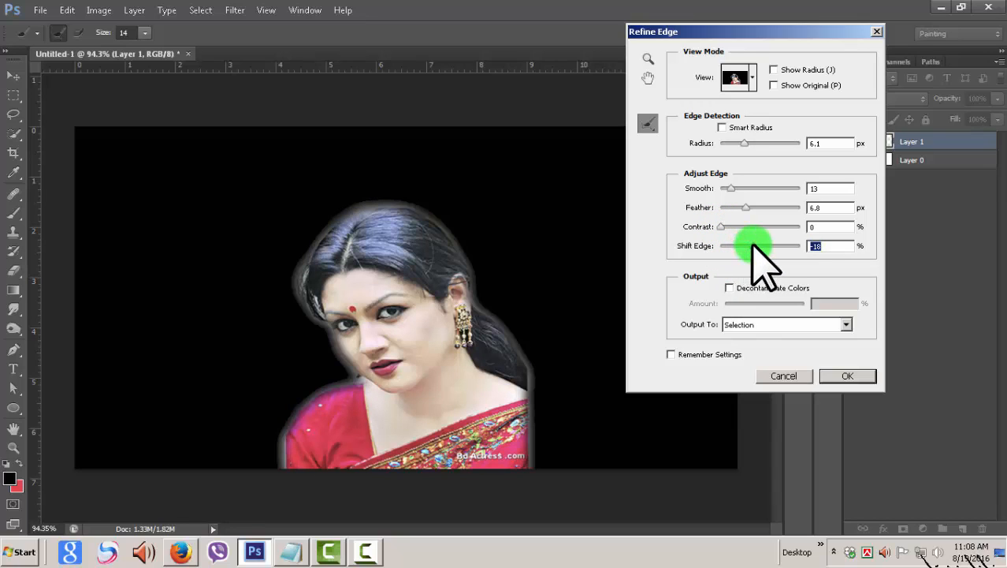
pyautogui.moveTo(755, 207); pyautogui.dragTo(749, 227)
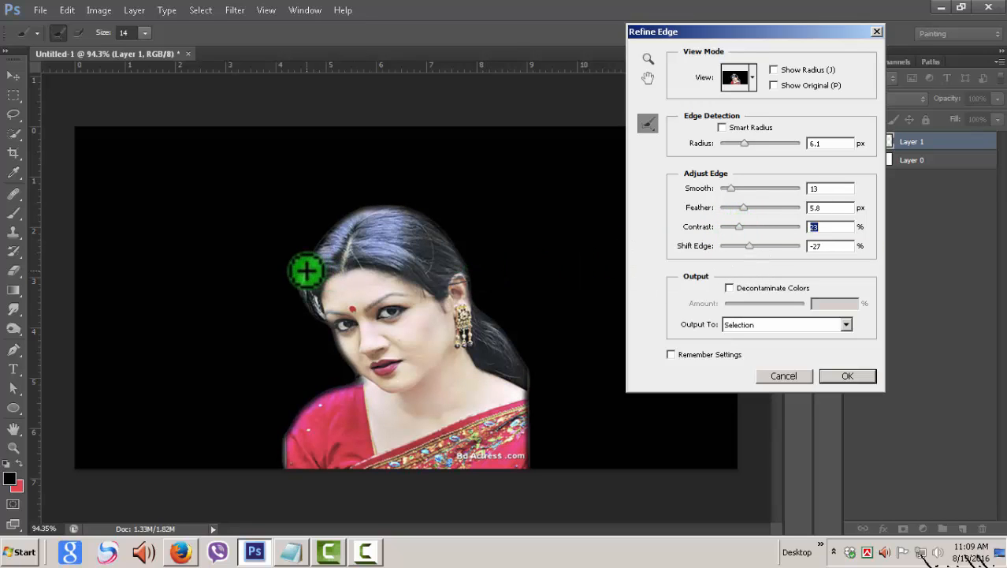
# - Brush over the hair edge beside the forehead to refine it, and output the result to a new layer
pyautogui.moveTo(307, 288); pyautogui.dragTo(346, 291)
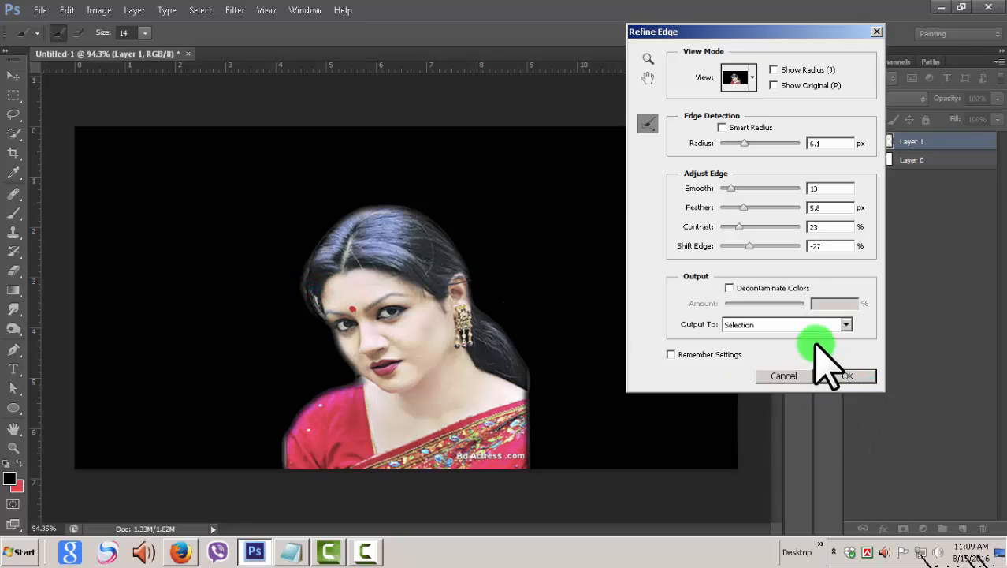
pyautogui.click(844, 324)
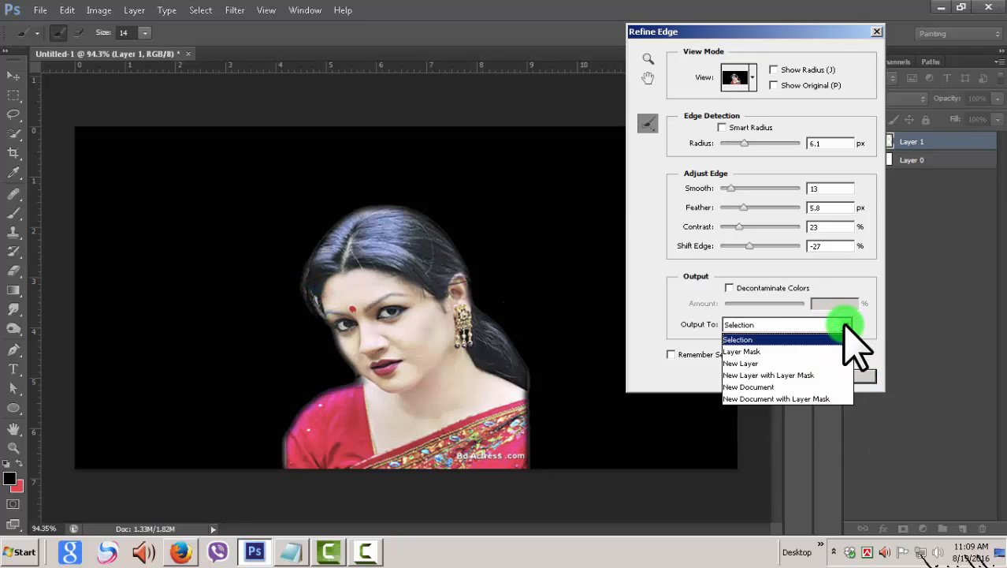
pyautogui.click(761, 364)
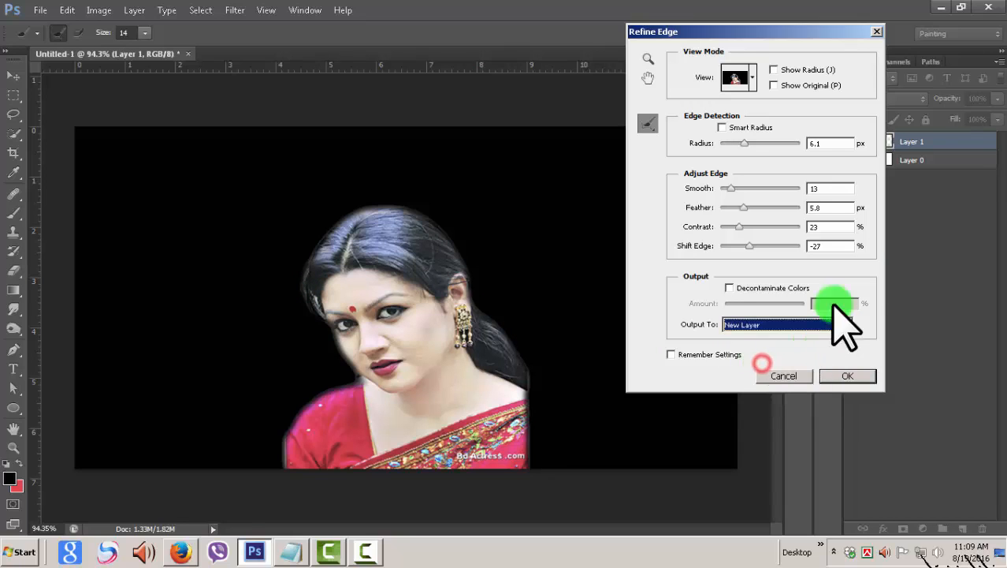
pyautogui.click(847, 376)
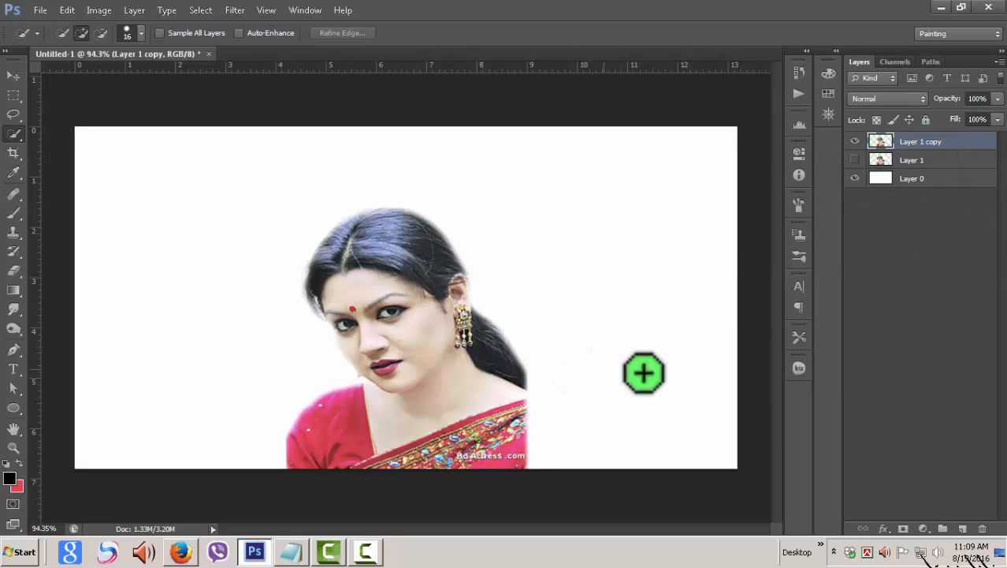
# - Check the cutout by toggling the two lower layers' visibility, and rename the cutout layer as model
pyautogui.click(855, 178)
pyautogui.click(854, 178)
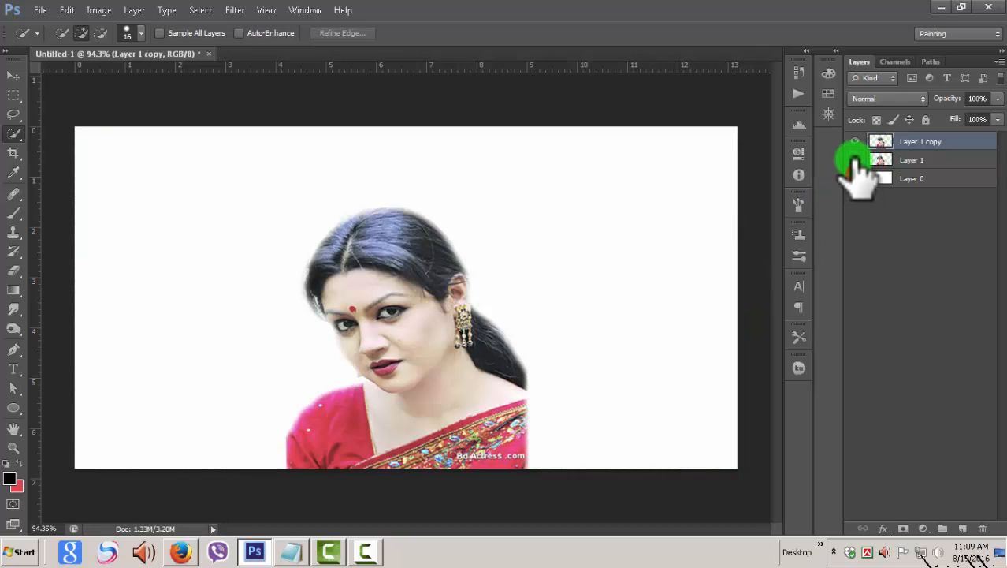
pyautogui.click(855, 156)
pyautogui.click(854, 156)
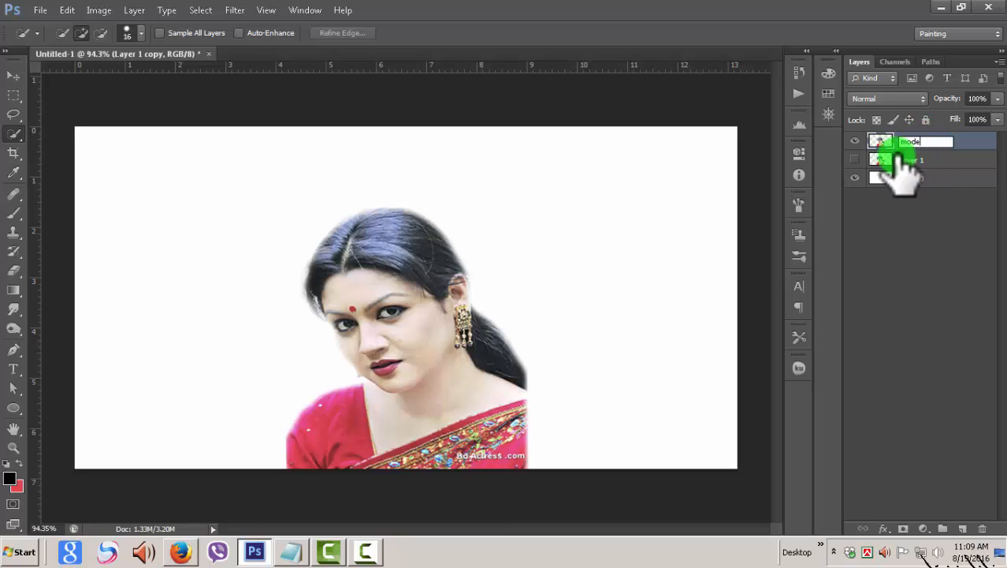
pyautogui.write('l')
pyautogui.press('Return')
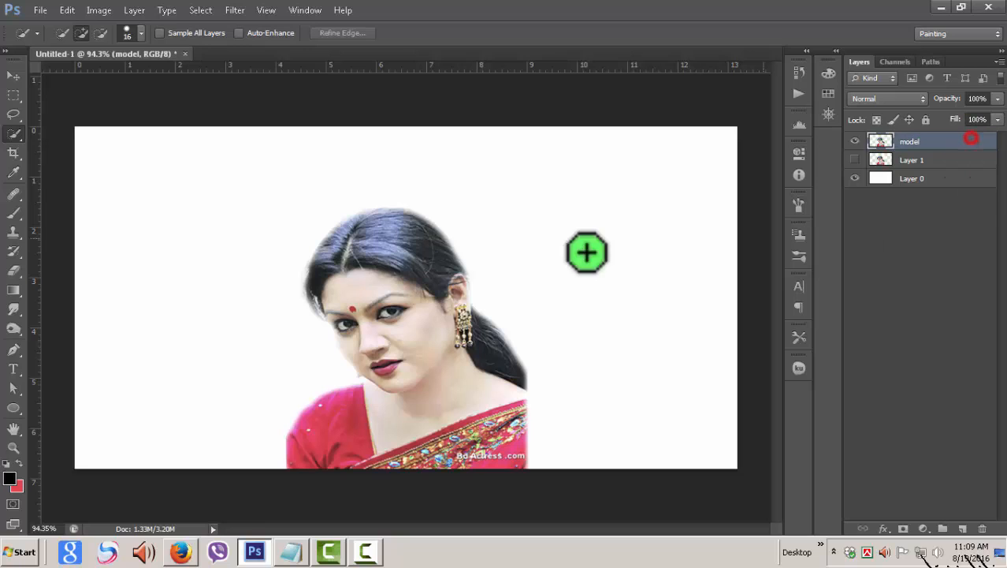
# - Select a rectangle around the head down to the chin and cut it to its own layer
pyautogui.click(14, 93)
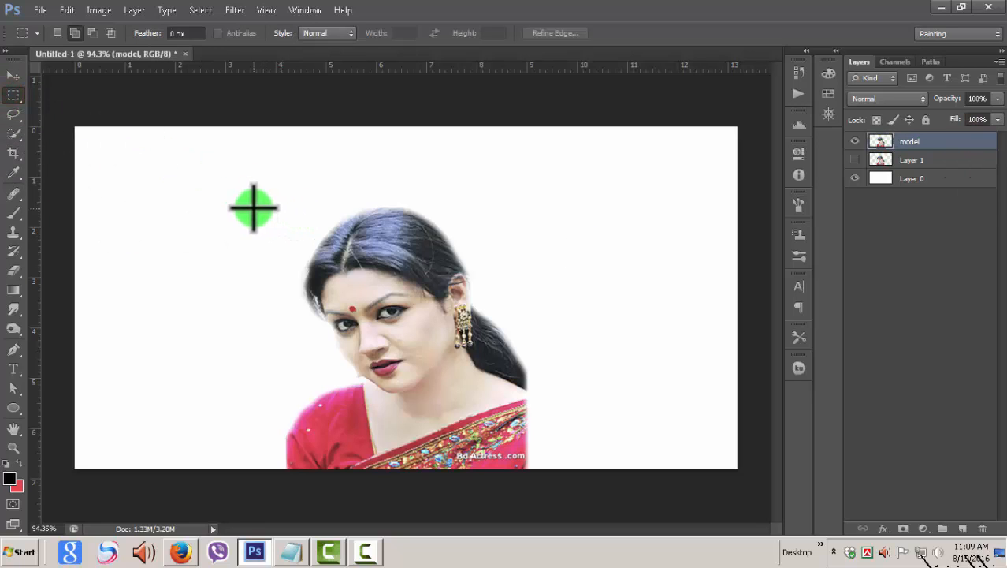
pyautogui.moveTo(253, 208); pyautogui.dragTo(548, 394)
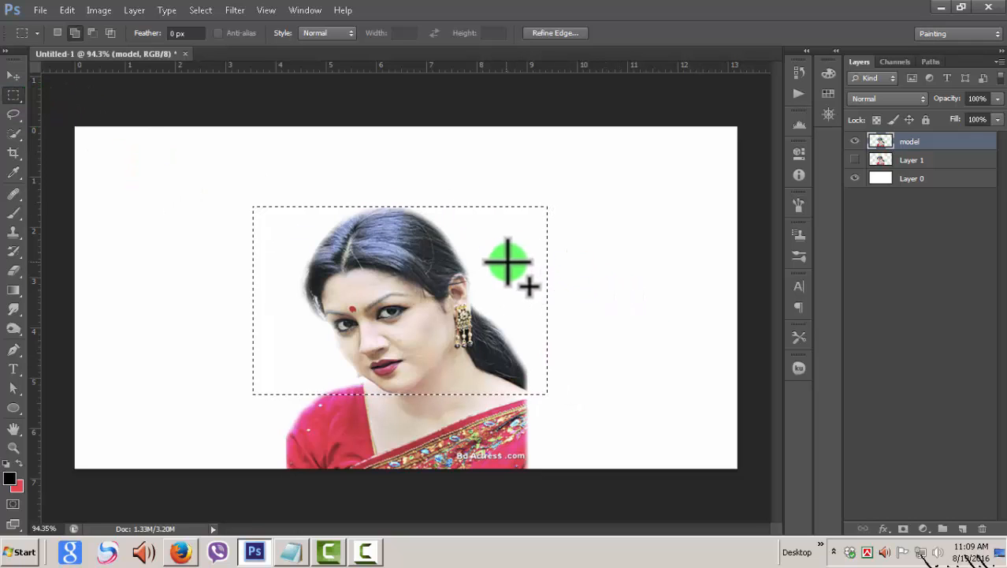
pyautogui.rightClick(402, 267)
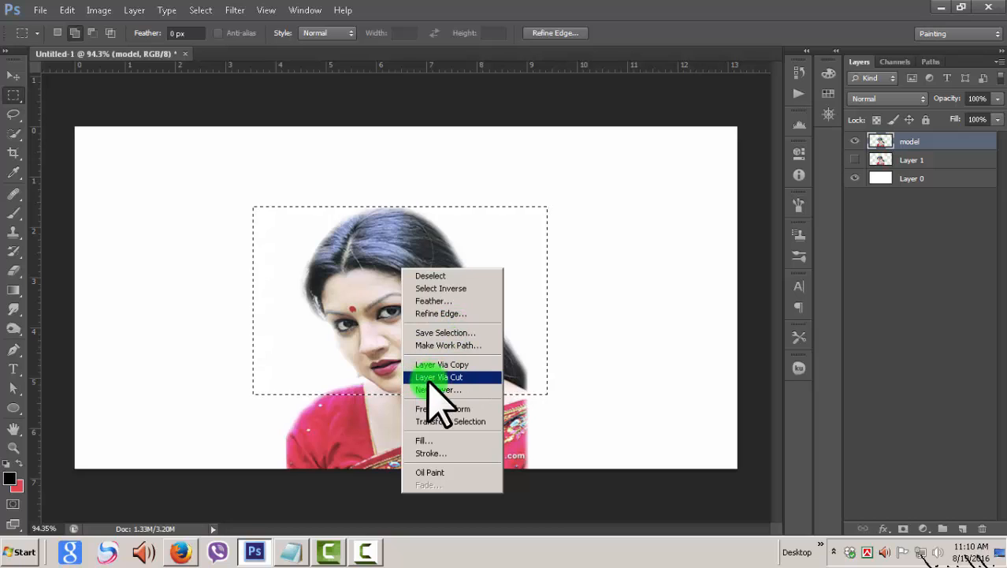
pyautogui.click(459, 377)
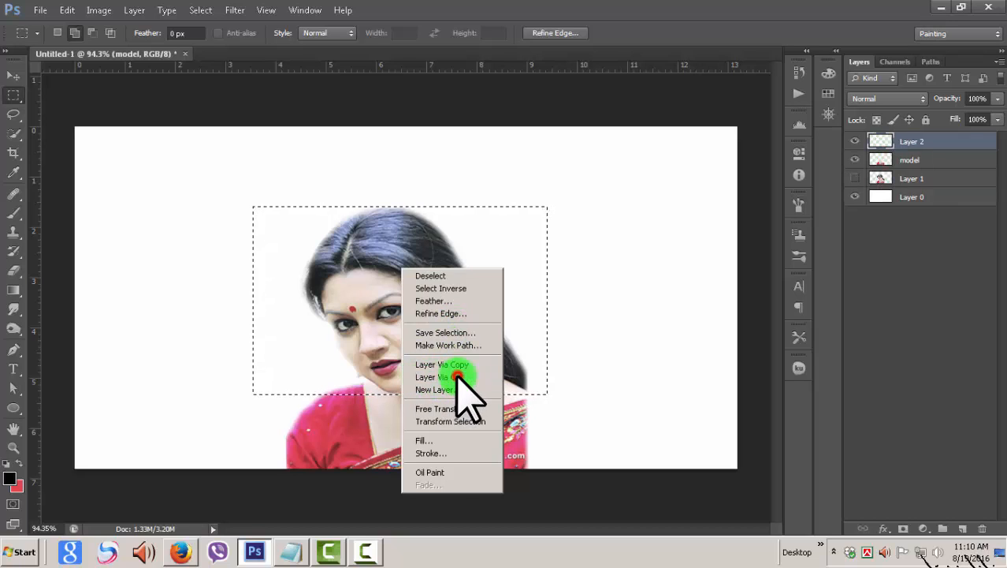
# - Check the separated parts by toggling their layers' visibility, and rename the cut-out head's layer as head
pyautogui.click(856, 160)
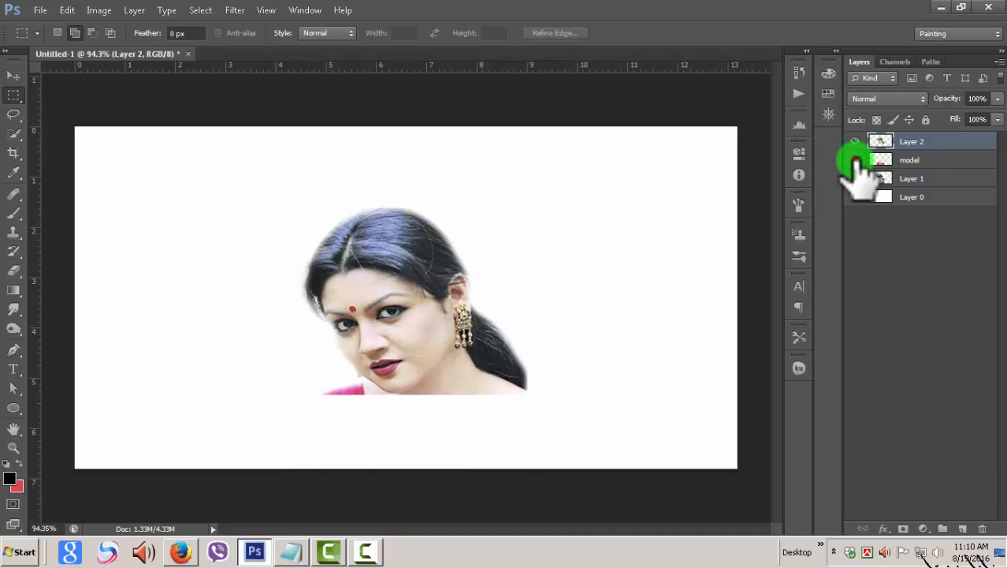
pyautogui.click(855, 160)
pyautogui.click(856, 141)
pyautogui.click(856, 141)
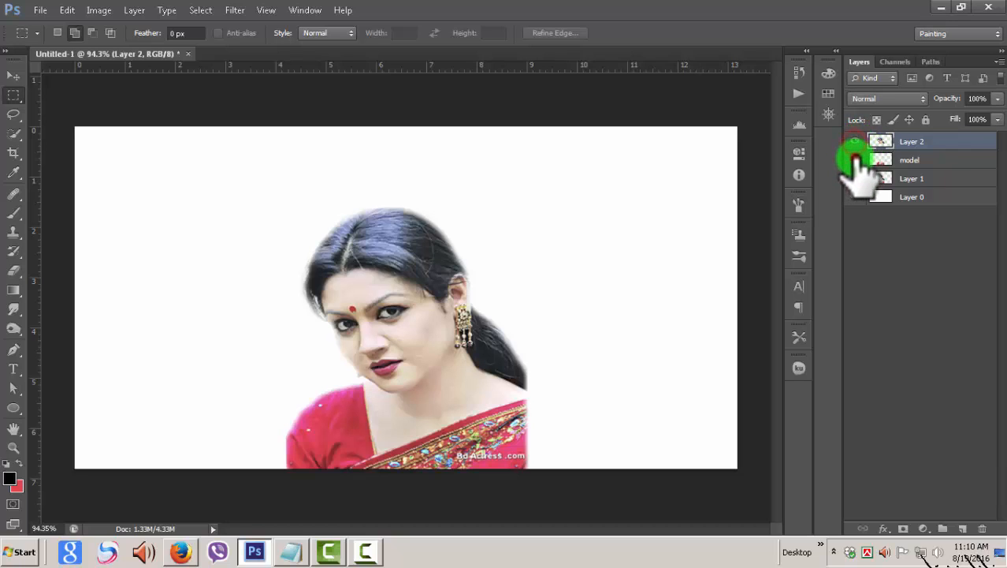
pyautogui.click(856, 160)
pyautogui.click(855, 160)
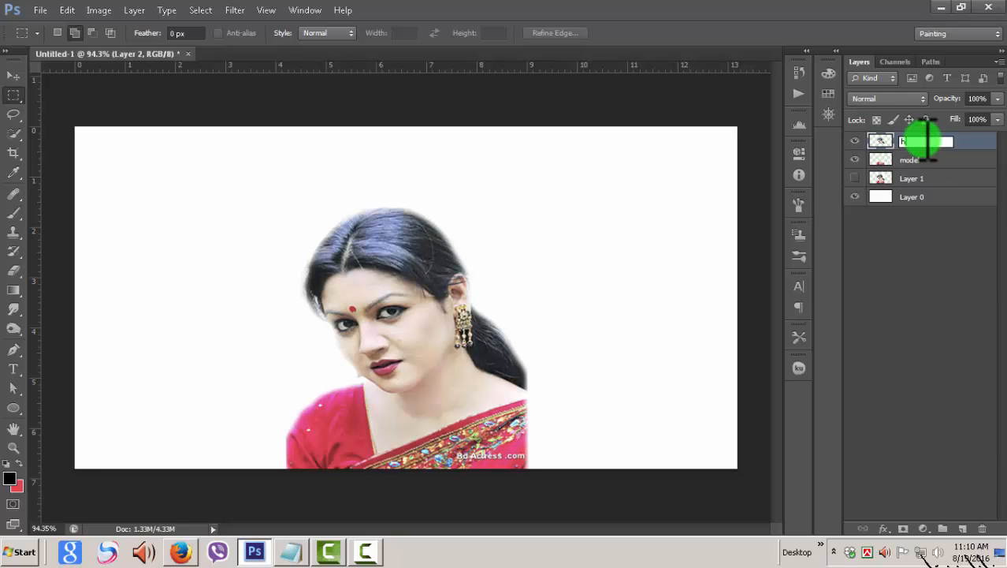
pyautogui.click(953, 141)
pyautogui.write('head')
pyautogui.press('Return')
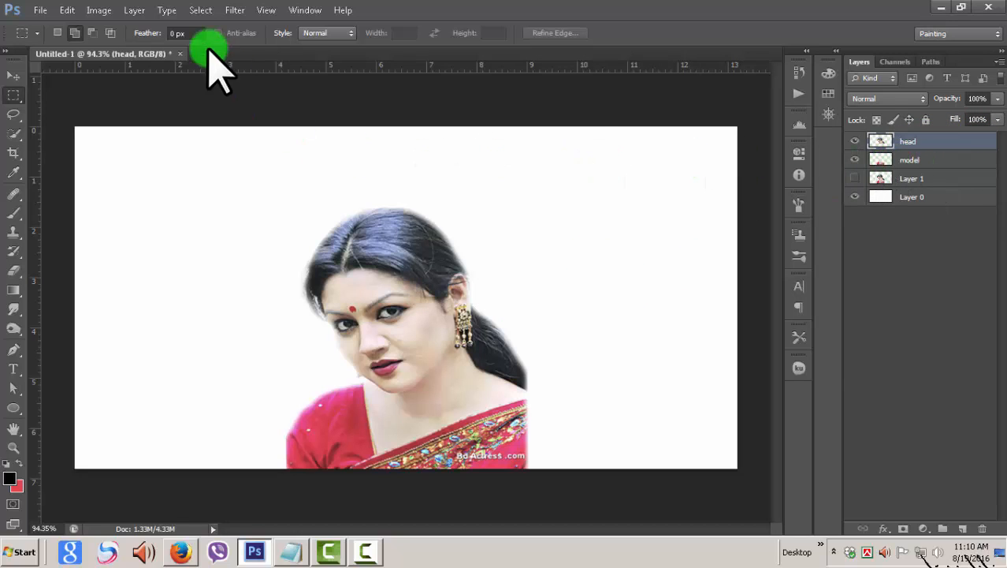
# - Enlarge the head layer to about 127% with Free Transform and reposition it over the shoulders
pyautogui.hotkey('ctrl', 't')
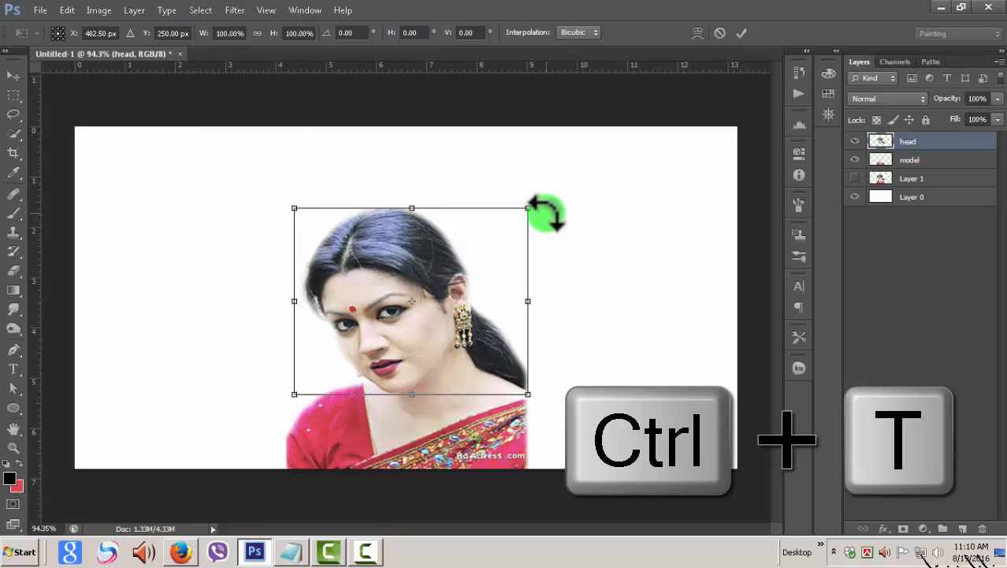
pyautogui.moveTo(528, 207); pyautogui.dragTo(582, 165)
pyautogui.moveTo(499, 254); pyautogui.dragTo(441, 262)
pyautogui.moveTo(538, 164); pyautogui.dragTo(546, 158)
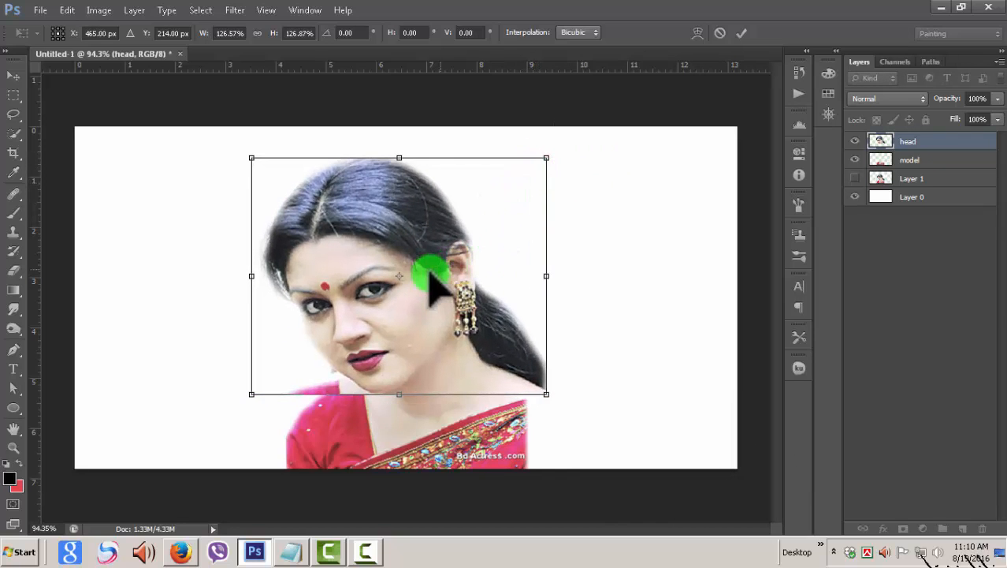
pyautogui.click(740, 33)
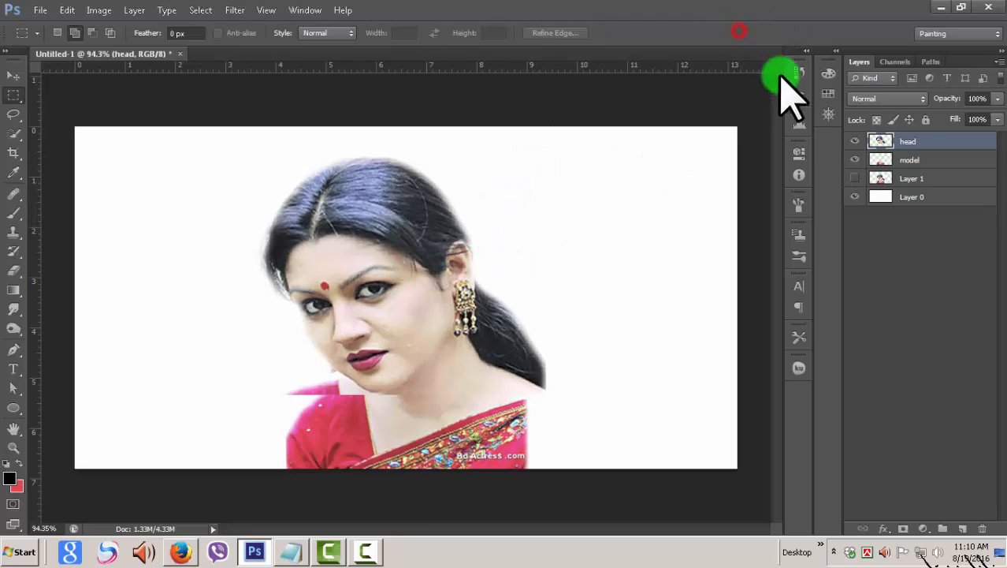
# - Hide the model layer and open the head layer in the Liquify filter
pyautogui.click(855, 160)
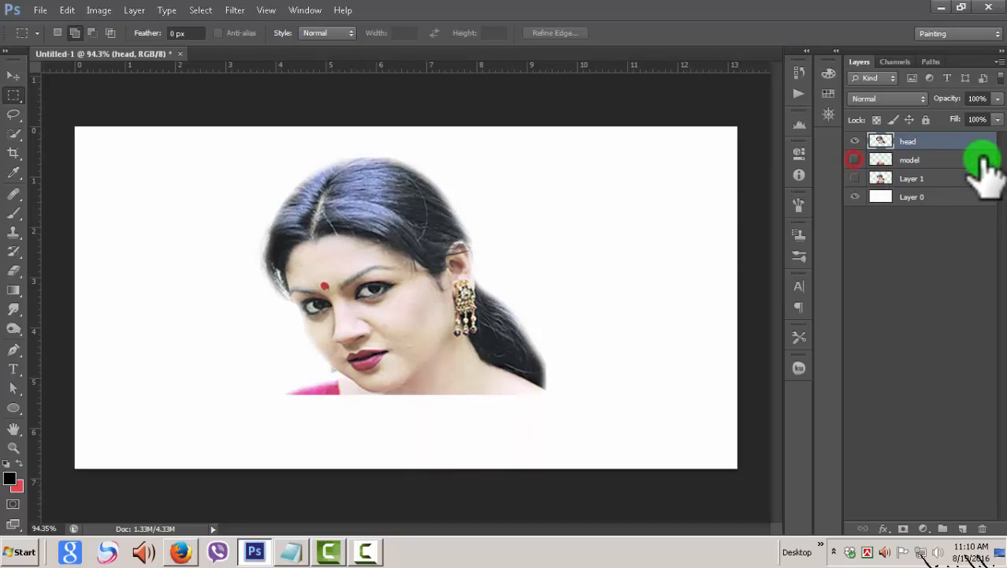
pyautogui.click(234, 10)
pyautogui.click(247, 103)
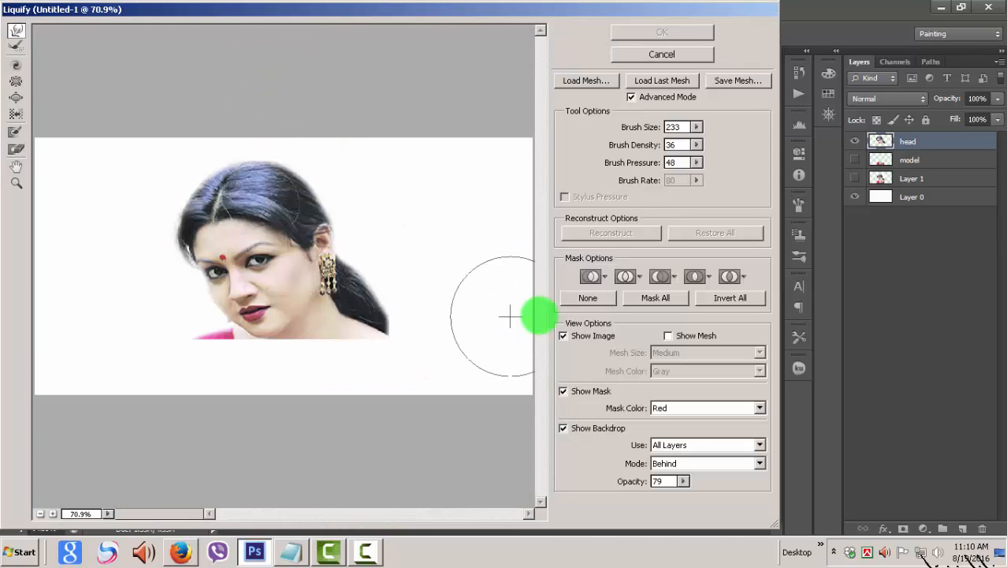
pyautogui.click(50, 513)
pyautogui.click(50, 513)
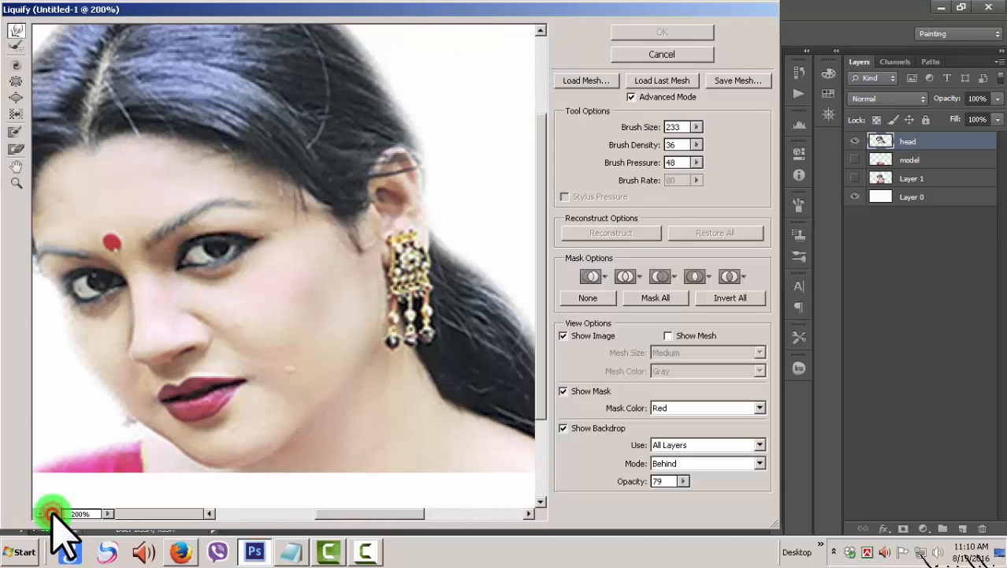
pyautogui.moveTo(370, 514); pyautogui.dragTo(361, 521)
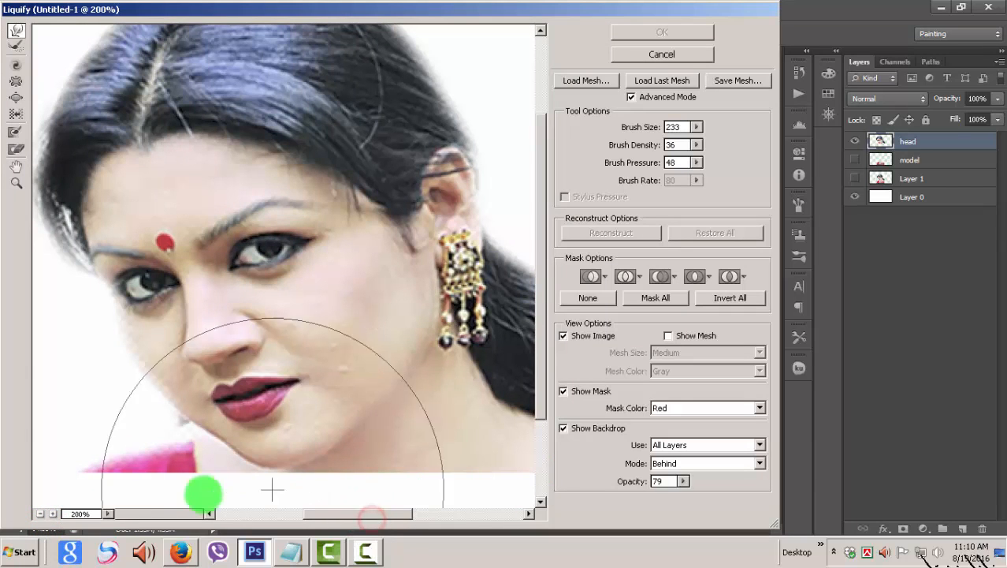
pyautogui.click(40, 514)
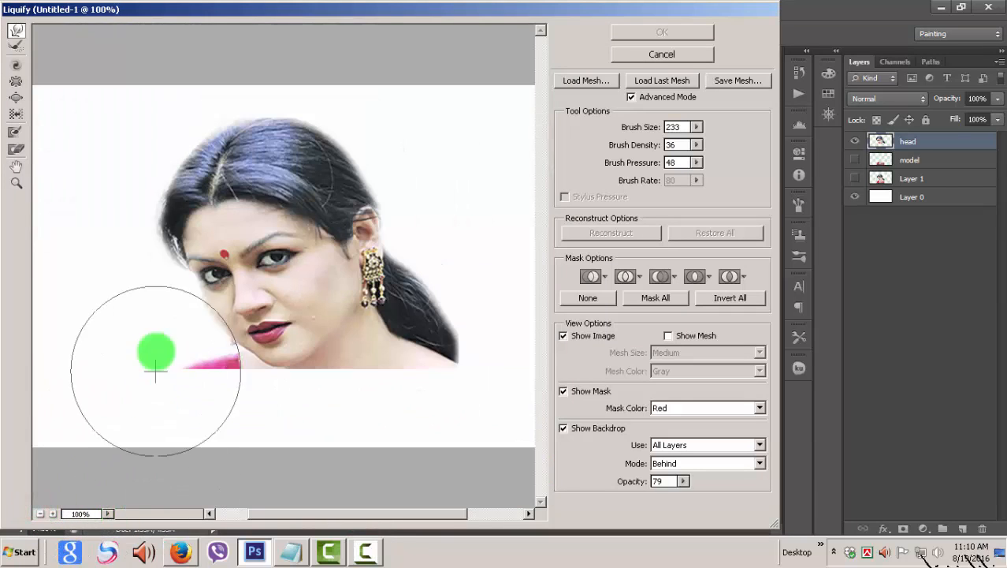
# - Enlarge both eyes with the Bloat tool at brush size 189, density 50 and rate 80
pyautogui.click(16, 96)
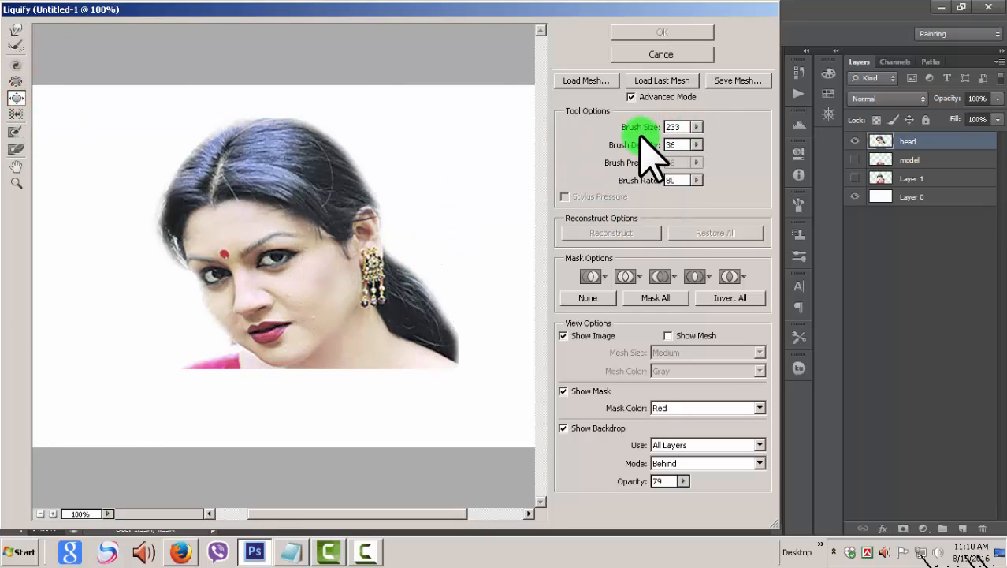
pyautogui.moveTo(633, 132)
pyautogui.mouseDown()
pyautogui.moveTo(676, 152)
pyautogui.moveTo(625, 152)
pyautogui.mouseUp()
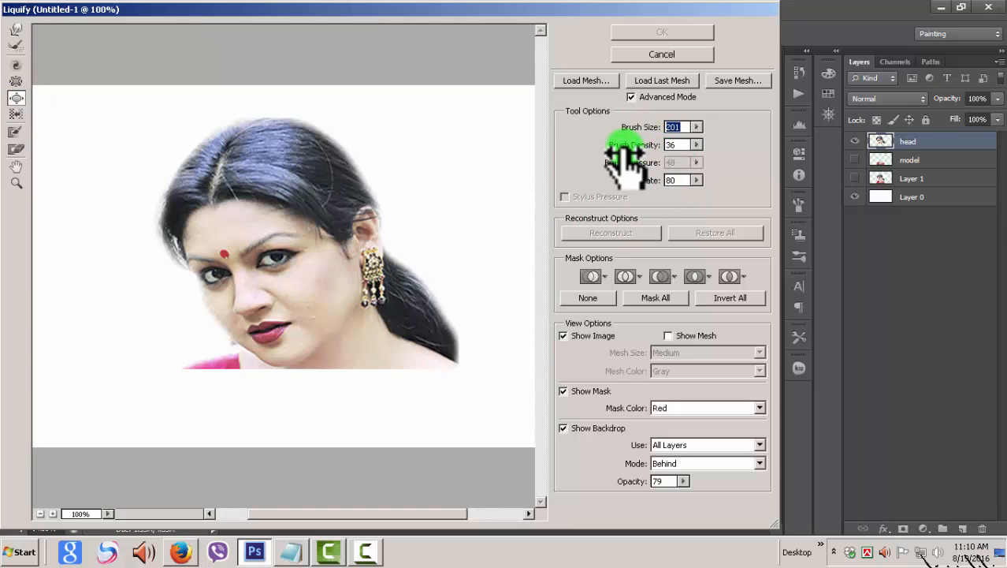
pyautogui.click(640, 126)
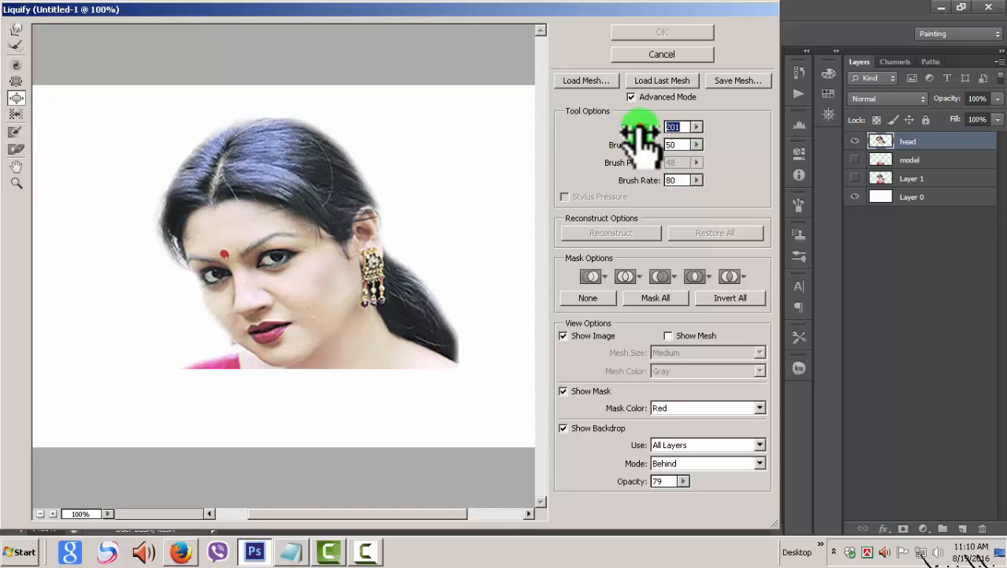
pyautogui.click(274, 258)
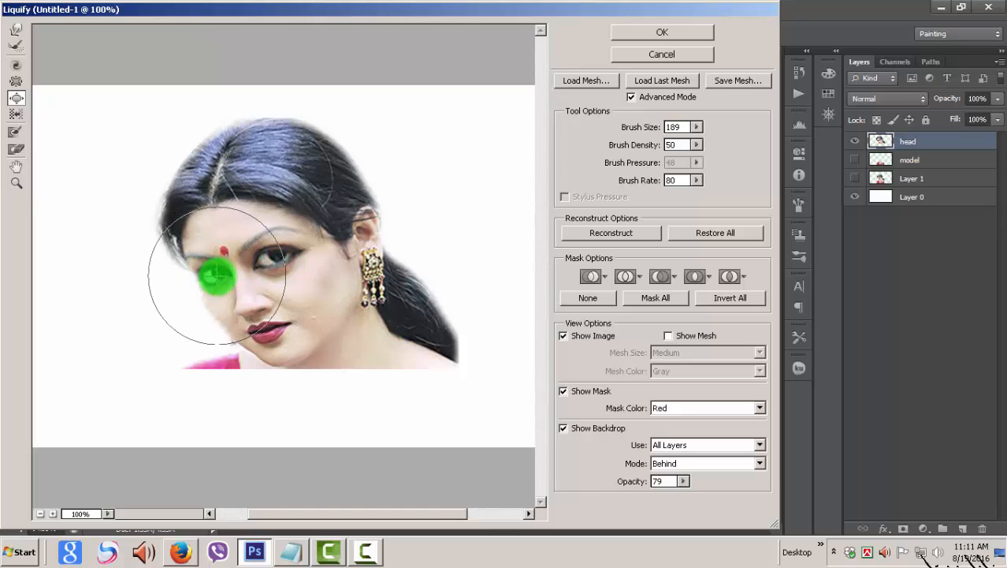
pyautogui.click(216, 276)
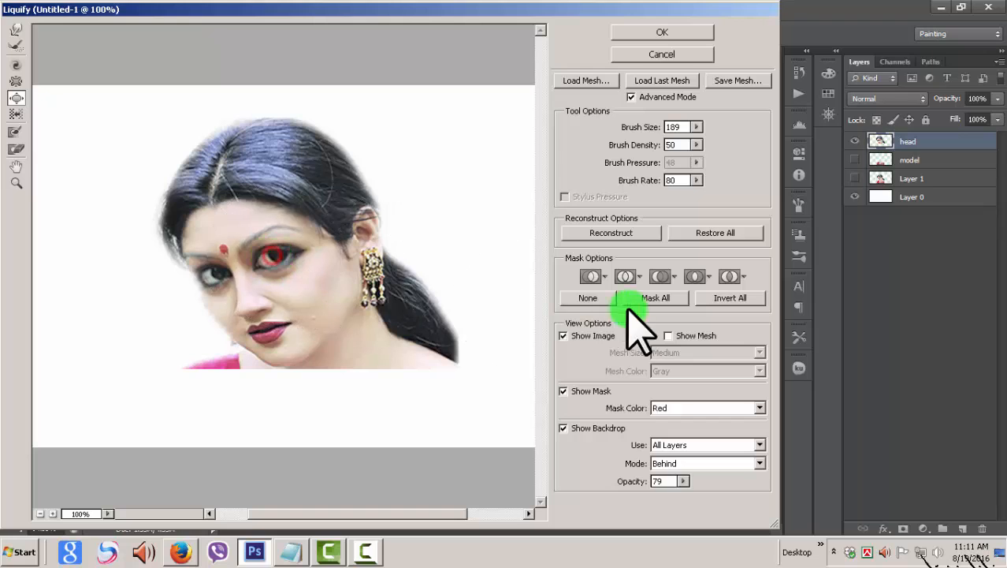
pyautogui.click(213, 273)
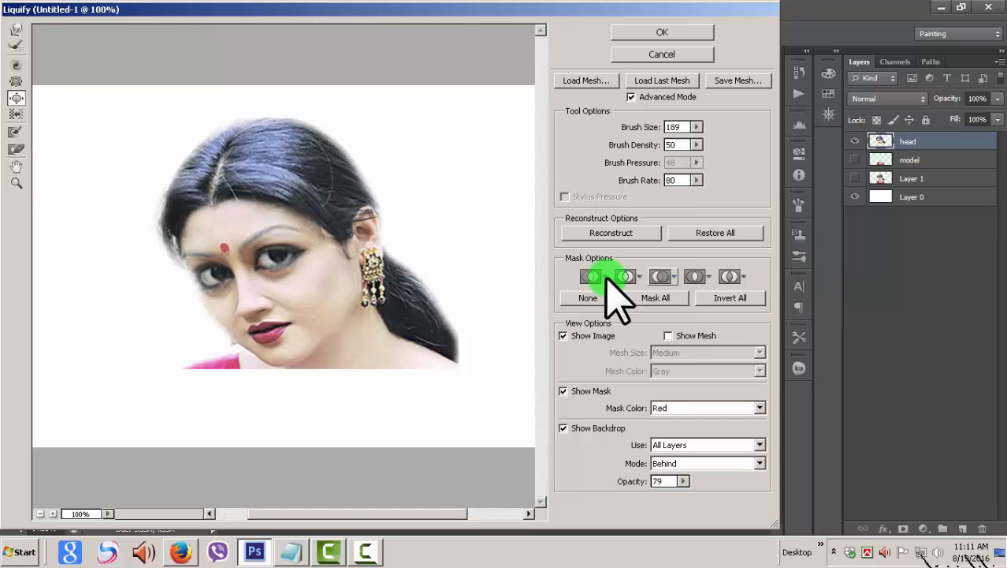
pyautogui.click(280, 259)
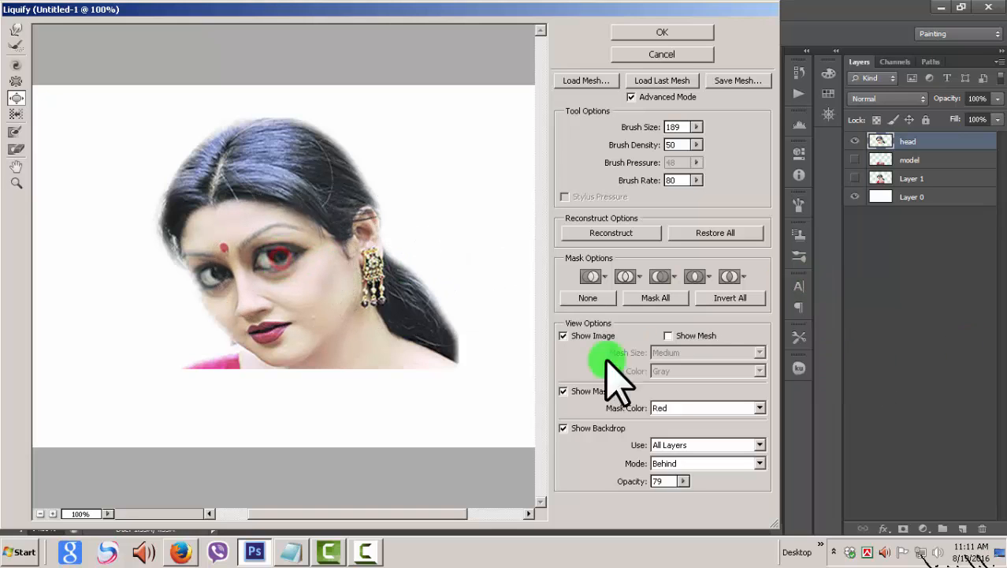
# - Push the neck, ponytail and jaw inward with the Forward Warp tool at pressure 48 to slim the lower face
pyautogui.click(15, 30)
pyautogui.click(353, 317)
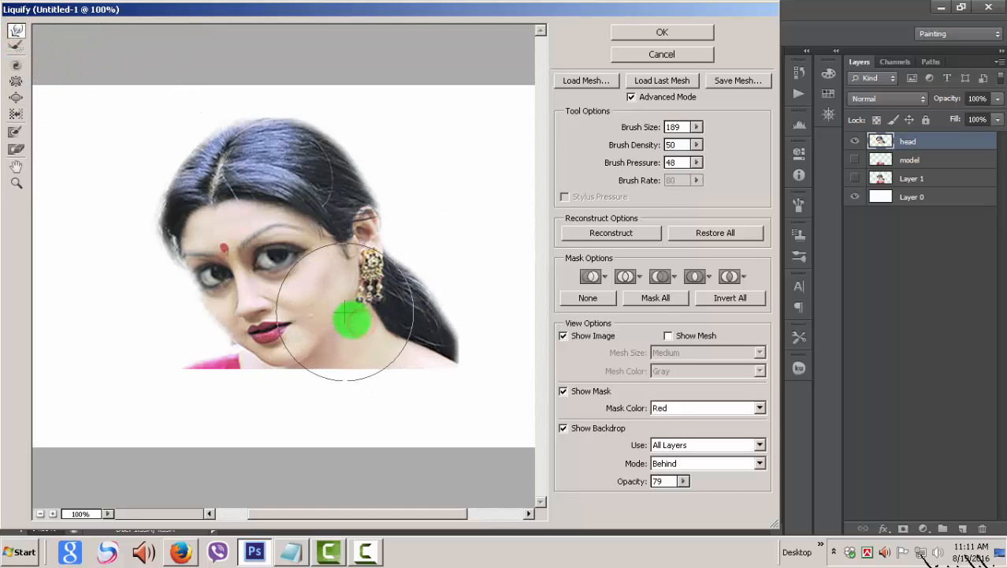
pyautogui.moveTo(351, 317)
pyautogui.mouseDown()
pyautogui.moveTo(462, 339)
pyautogui.moveTo(445, 348)
pyautogui.moveTo(446, 303)
pyautogui.moveTo(434, 315)
pyautogui.moveTo(449, 344)
pyautogui.moveTo(422, 351)
pyautogui.moveTo(454, 362)
pyautogui.moveTo(477, 354)
pyautogui.moveTo(425, 351)
pyautogui.moveTo(444, 295)
pyautogui.moveTo(410, 298)
pyautogui.moveTo(419, 306)
pyautogui.moveTo(406, 309)
pyautogui.moveTo(432, 326)
pyautogui.moveTo(418, 359)
pyautogui.mouseUp()
pyautogui.moveTo(151, 364)
pyautogui.mouseDown()
pyautogui.moveTo(203, 361)
pyautogui.moveTo(193, 363)
pyautogui.moveTo(202, 379)
pyautogui.moveTo(214, 361)
pyautogui.moveTo(206, 359)
pyautogui.moveTo(218, 358)
pyautogui.moveTo(210, 334)
pyautogui.moveTo(253, 359)
pyautogui.moveTo(239, 335)
pyautogui.moveTo(194, 368)
pyautogui.moveTo(234, 332)
pyautogui.mouseUp()
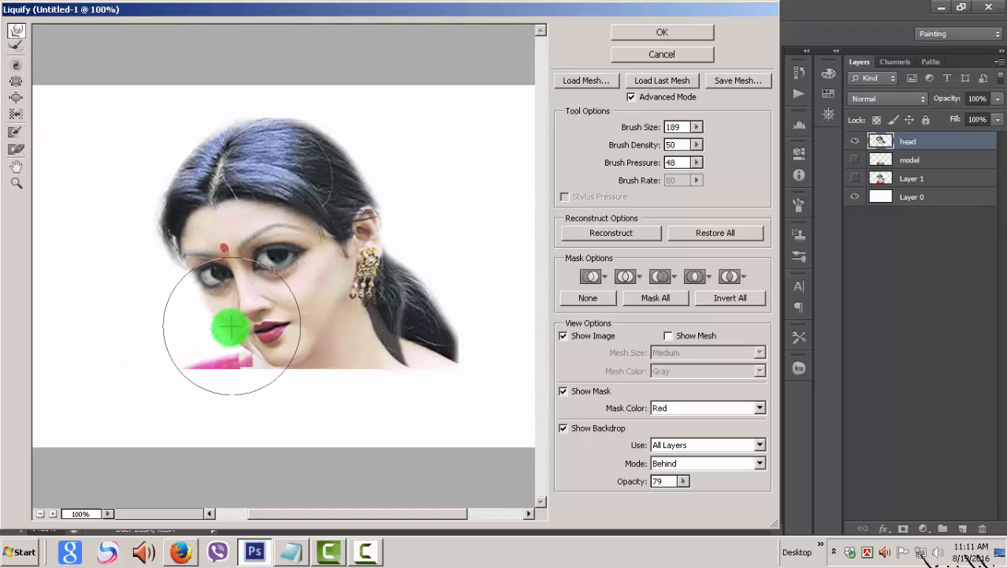
# - Bloat the lips, hair and forehead with the 189-size brush and apply the Liquify changes to the head
pyautogui.click(16, 97)
pyautogui.moveTo(278, 335); pyautogui.dragTo(264, 329)
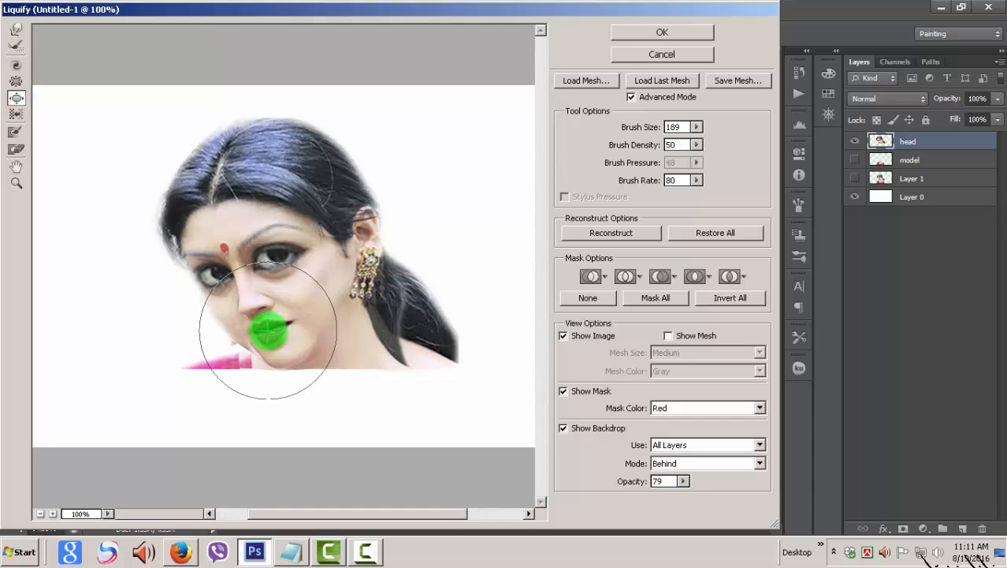
pyautogui.moveTo(277, 327)
pyautogui.mouseDown()
pyautogui.moveTo(258, 337)
pyautogui.moveTo(438, 332)
pyautogui.moveTo(271, 330)
pyautogui.mouseUp()
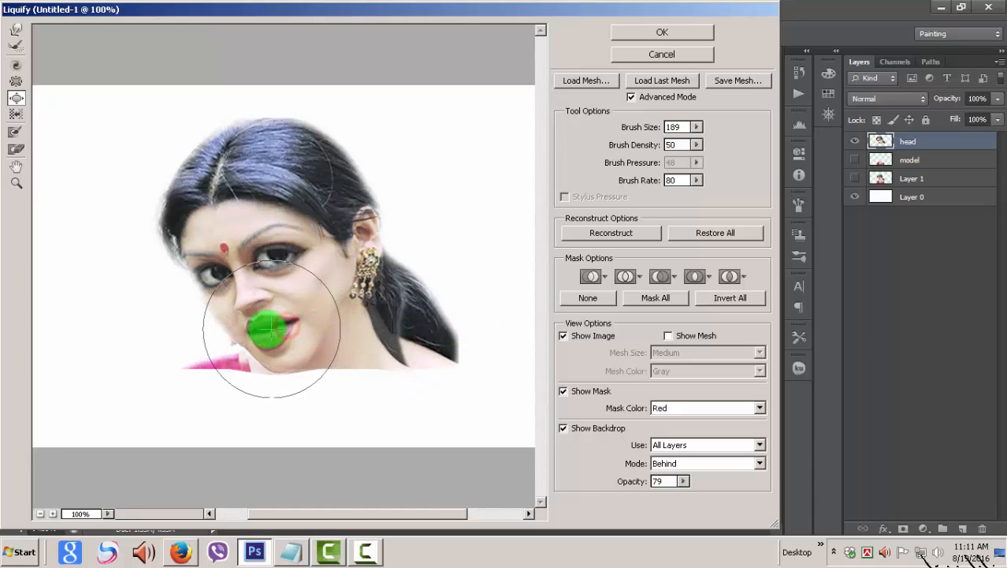
pyautogui.moveTo(325, 183)
pyautogui.mouseDown()
pyautogui.moveTo(220, 198)
pyautogui.moveTo(225, 218)
pyautogui.moveTo(264, 178)
pyautogui.moveTo(195, 214)
pyautogui.moveTo(189, 202)
pyautogui.mouseUp()
pyautogui.moveTo(323, 231); pyautogui.dragTo(224, 218)
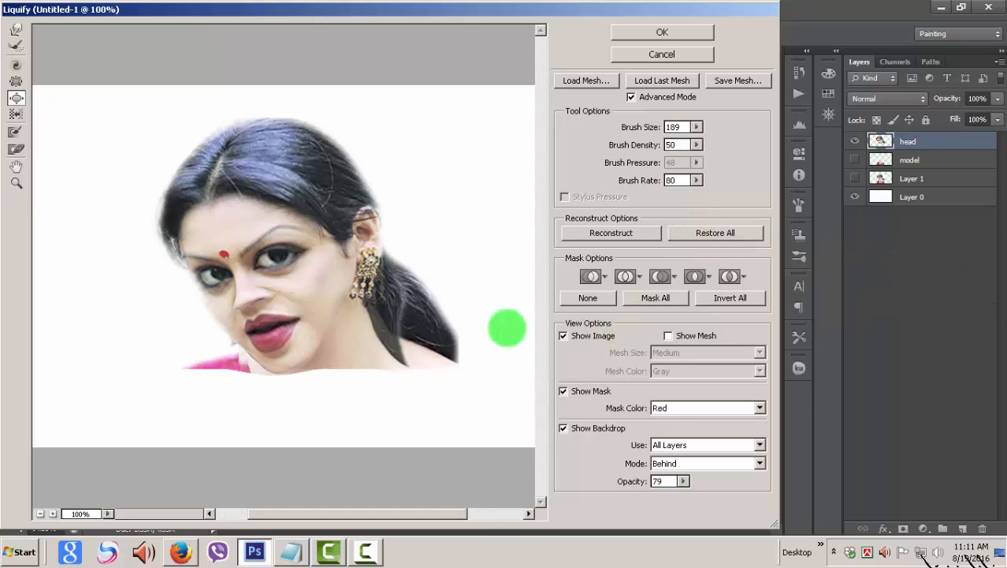
pyautogui.click(666, 33)
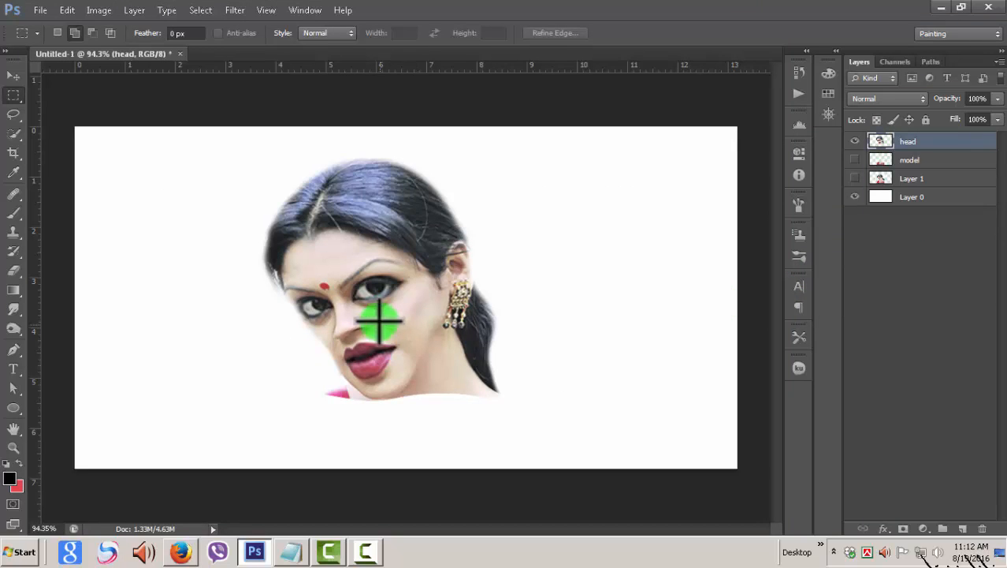
# - Show the model layer again and warp the head layer, pulling both upper corners and the face side outward
pyautogui.click(855, 160)
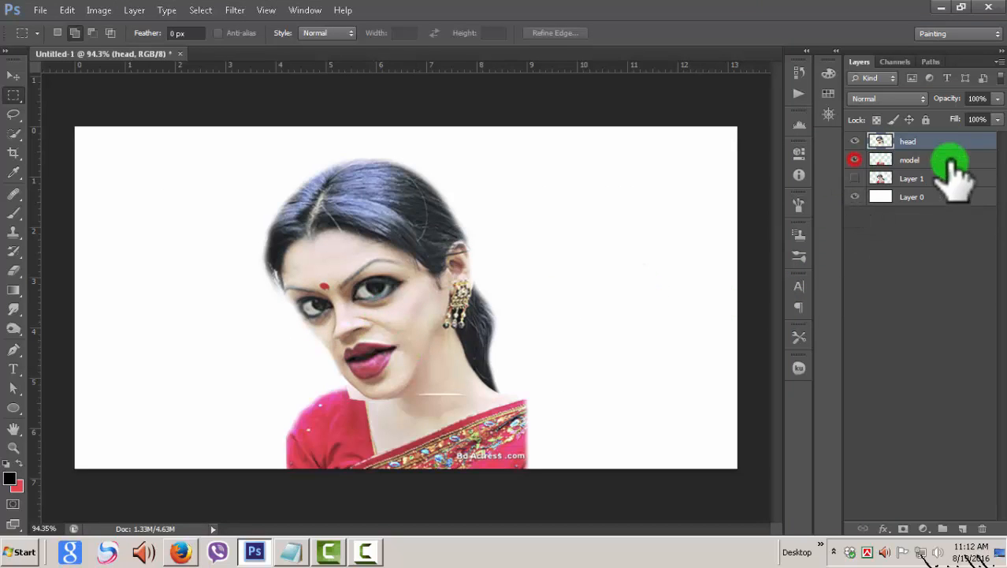
pyautogui.click(945, 160)
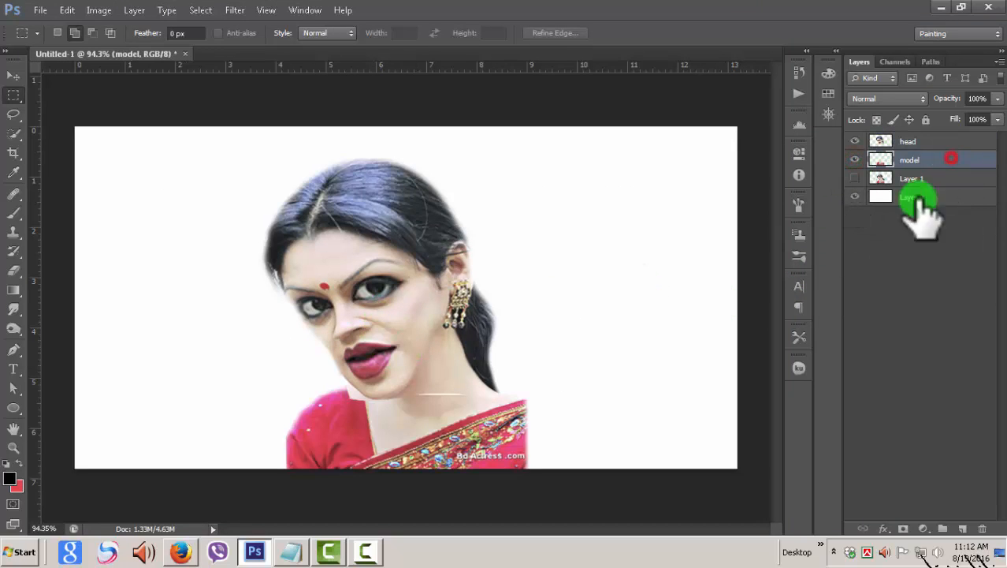
pyautogui.click(931, 141)
pyautogui.click(68, 10)
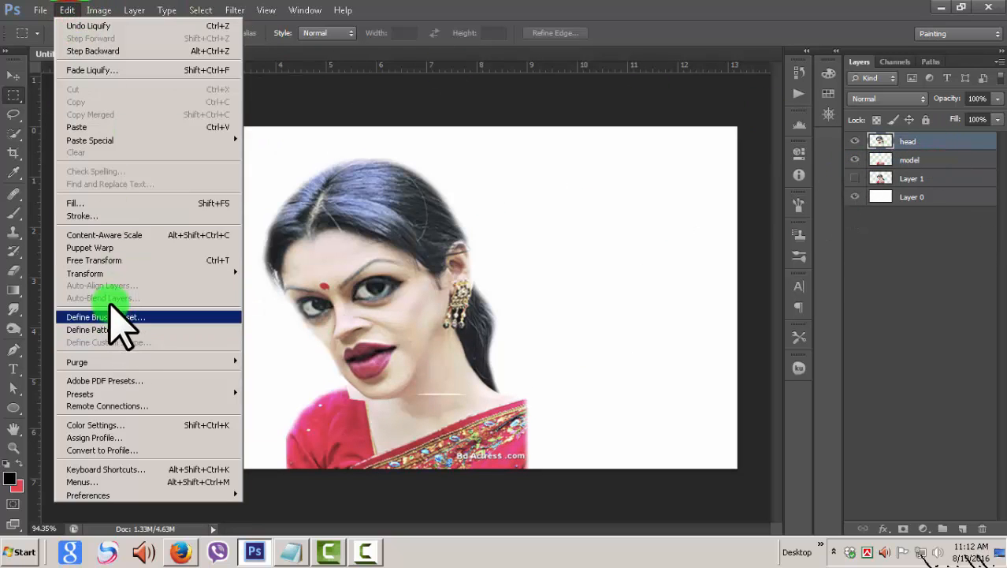
pyautogui.moveTo(111, 273)
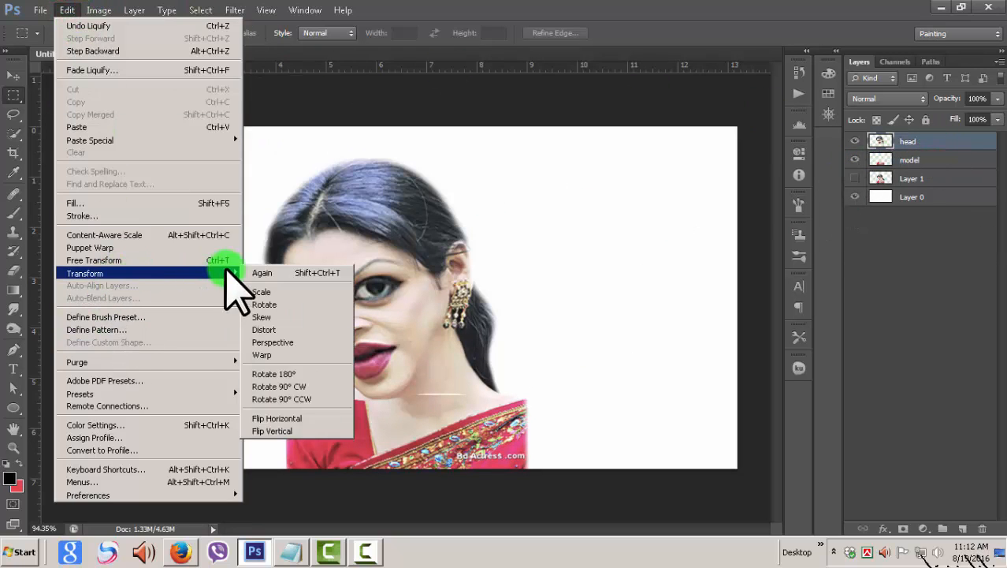
pyautogui.click(279, 355)
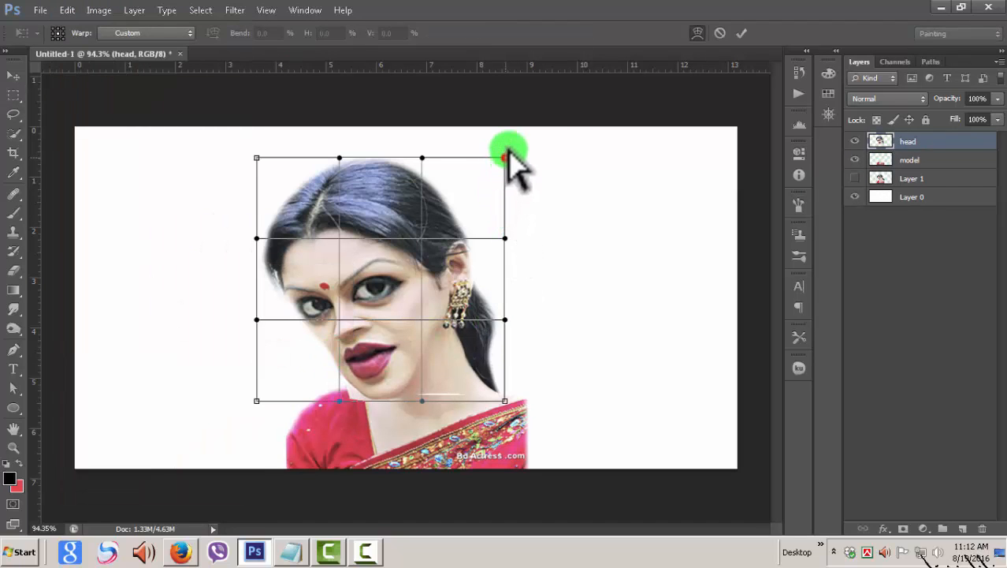
pyautogui.moveTo(505, 158); pyautogui.dragTo(531, 135)
pyautogui.moveTo(256, 158); pyautogui.dragTo(207, 132)
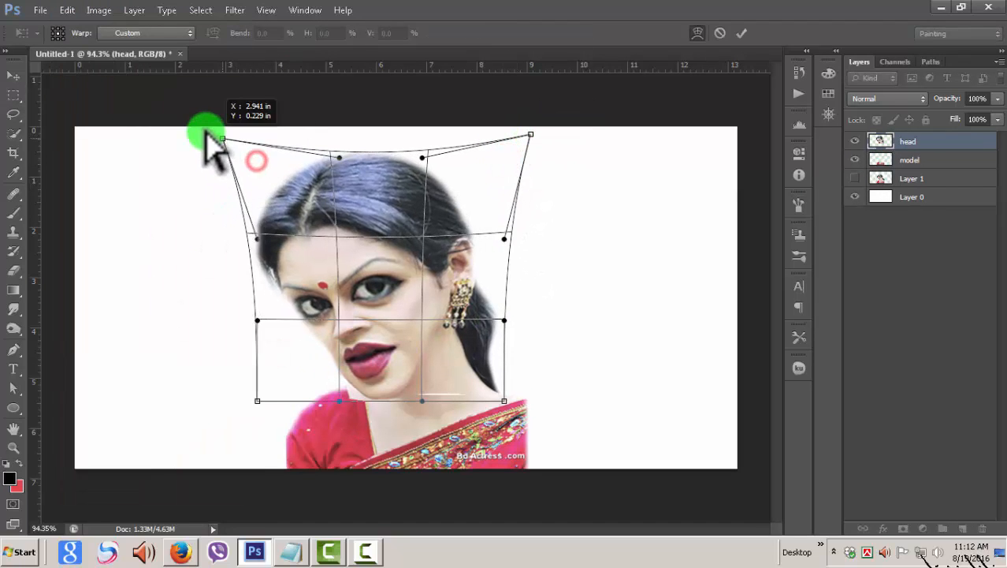
pyautogui.moveTo(257, 319); pyautogui.dragTo(206, 316)
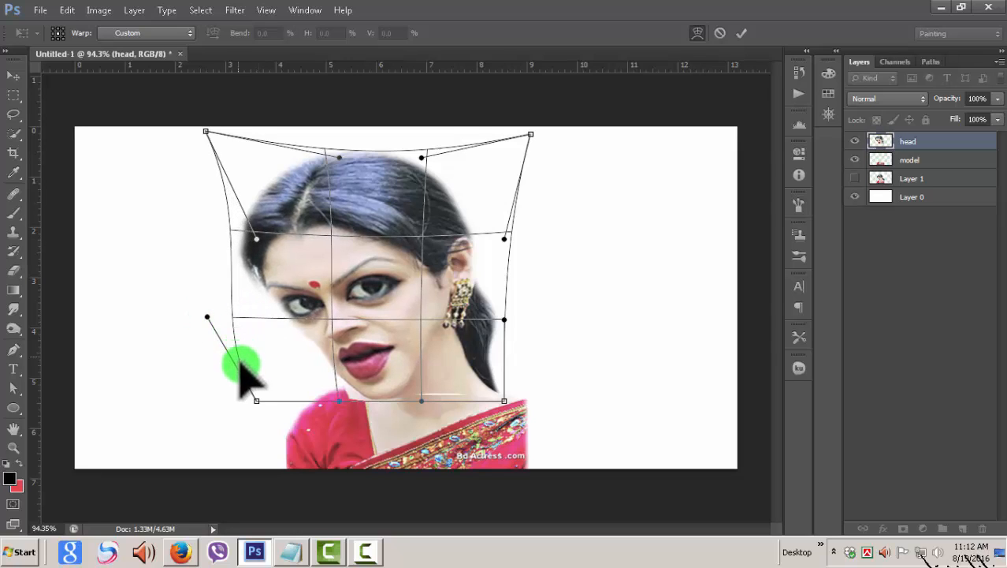
pyautogui.moveTo(257, 400); pyautogui.dragTo(228, 407)
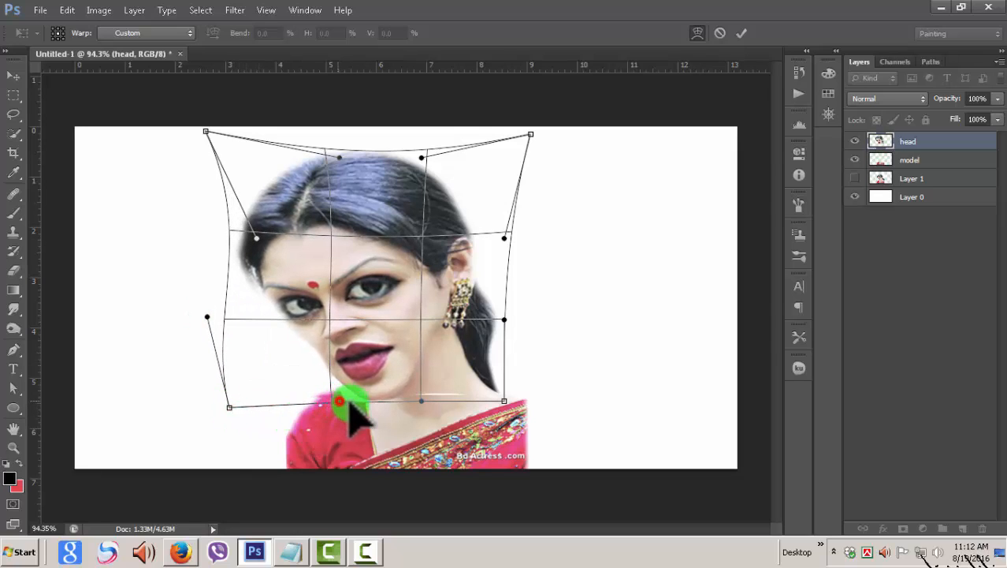
# - Adjust the warp's lower edge to narrow the neck over the shoulders, and reshape the crown of the head
pyautogui.moveTo(350, 402); pyautogui.dragTo(374, 400)
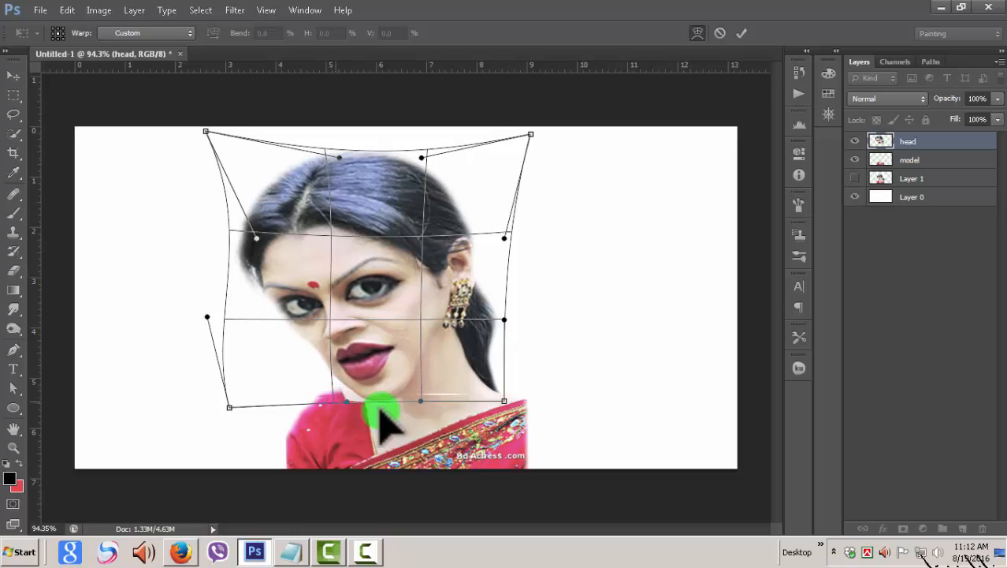
pyautogui.moveTo(504, 401); pyautogui.dragTo(475, 400)
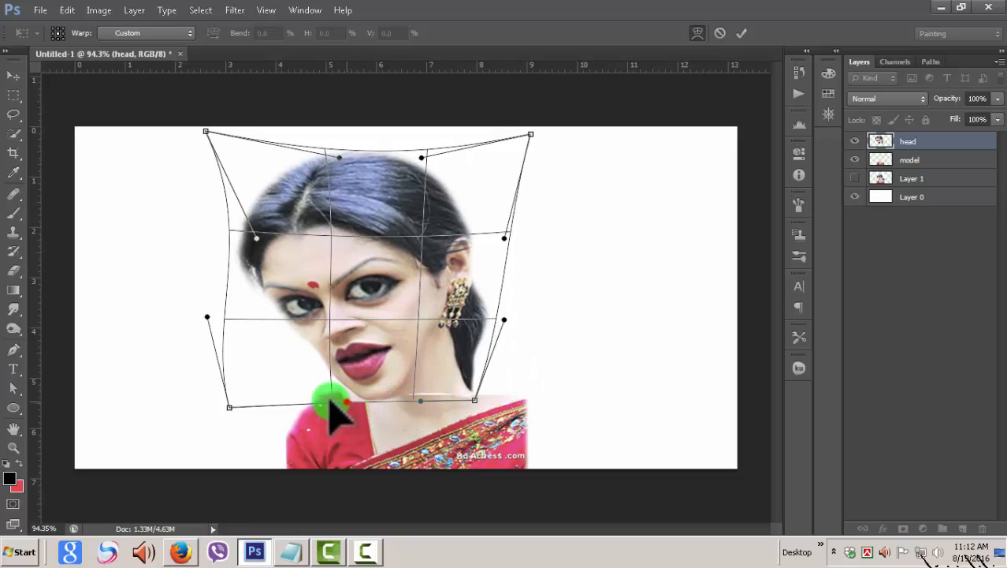
pyautogui.moveTo(332, 401); pyautogui.dragTo(316, 400)
pyautogui.moveTo(424, 156); pyautogui.dragTo(387, 214)
pyautogui.moveTo(421, 402); pyautogui.dragTo(468, 395)
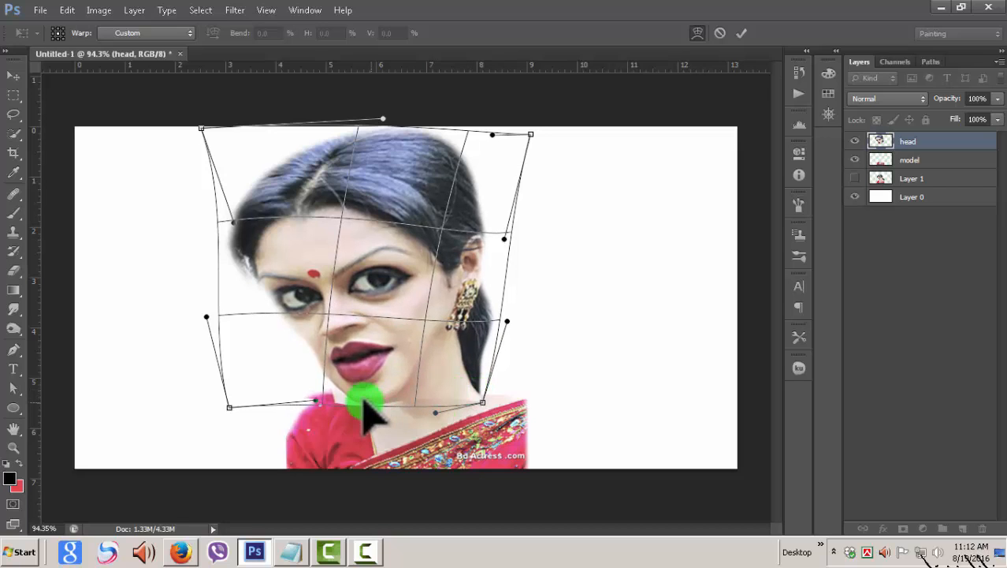
# - Stretch the hair and forehead up and toward the ear side in the warp mesh, and apply the warp
pyautogui.moveTo(359, 245); pyautogui.dragTo(457, 154)
pyautogui.moveTo(395, 181); pyautogui.dragTo(411, 156)
pyautogui.moveTo(241, 224); pyautogui.dragTo(276, 235)
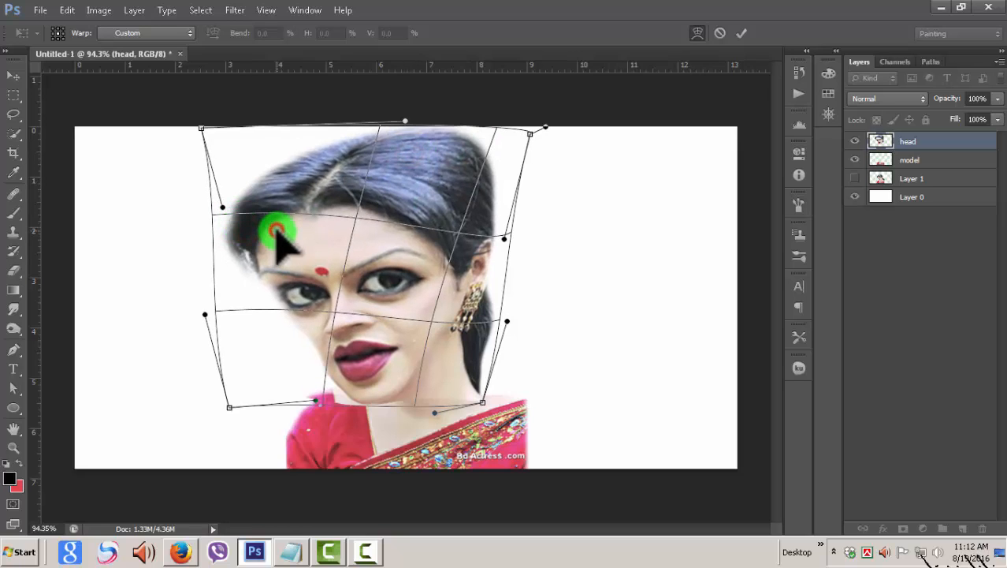
pyautogui.moveTo(355, 327); pyautogui.dragTo(412, 304)
pyautogui.click(741, 32)
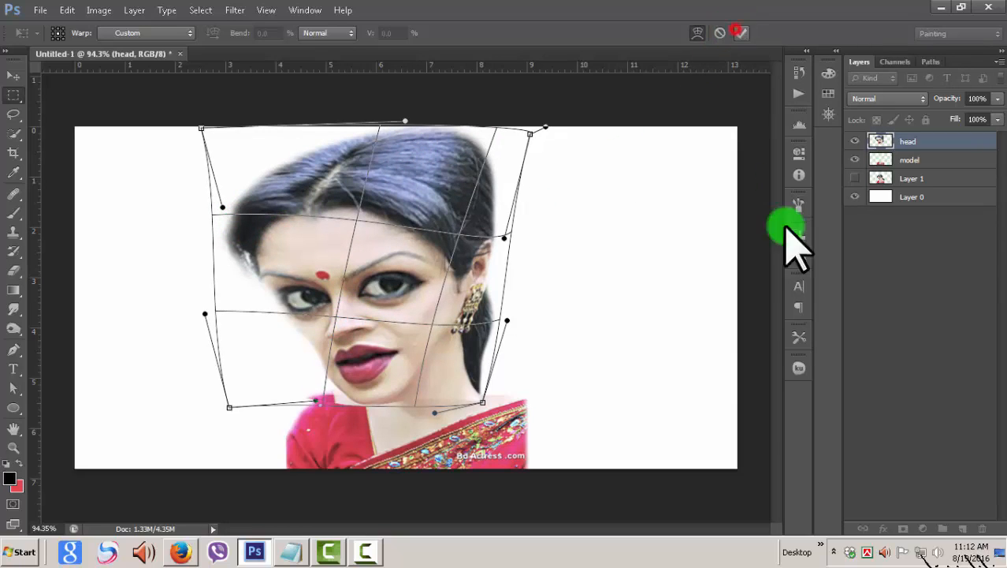
# - Move the model layer's body sideways to sit centred beneath the enlarged head
pyautogui.click(932, 160)
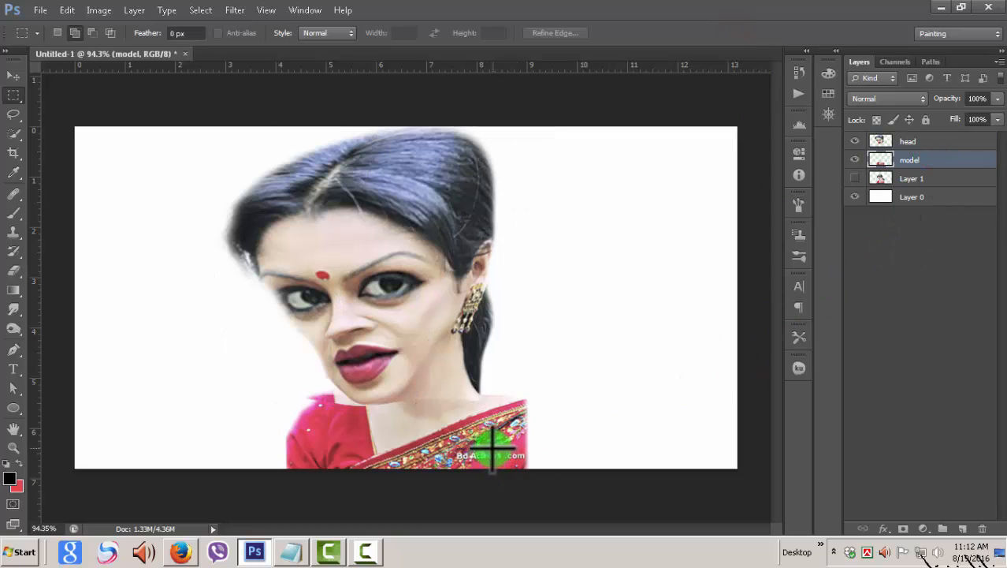
pyautogui.click(13, 76)
pyautogui.moveTo(473, 458); pyautogui.dragTo(438, 457)
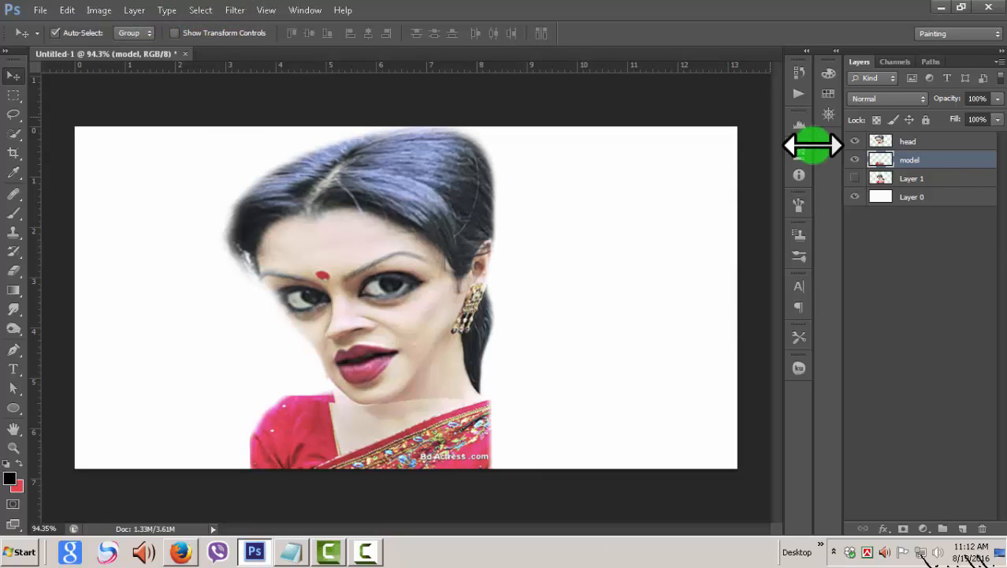
# - Hide the head layer and use Liquify's Forward Warp on the model layer to push both shoulders inward, slimming the body
pyautogui.click(855, 141)
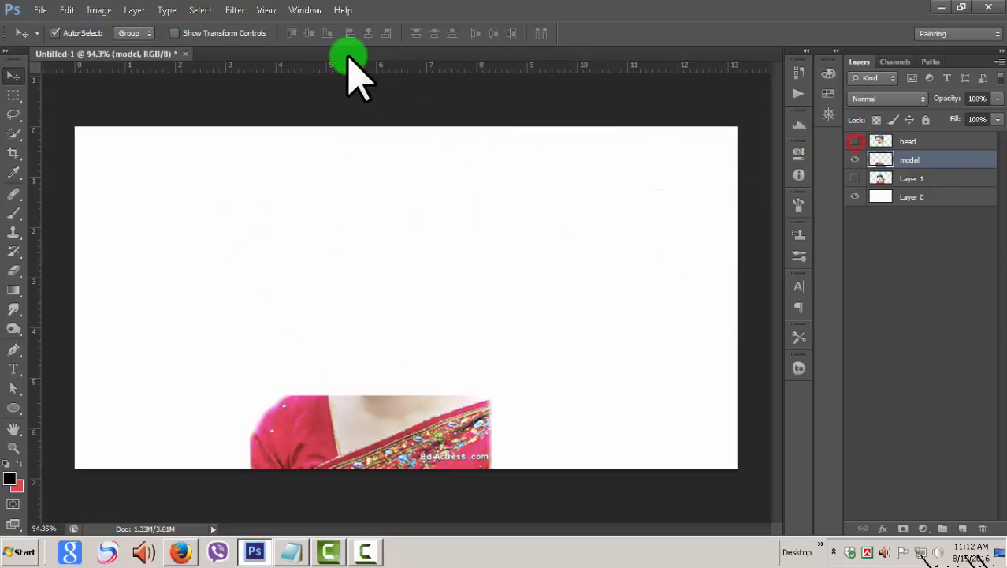
pyautogui.click(229, 11)
pyautogui.click(286, 103)
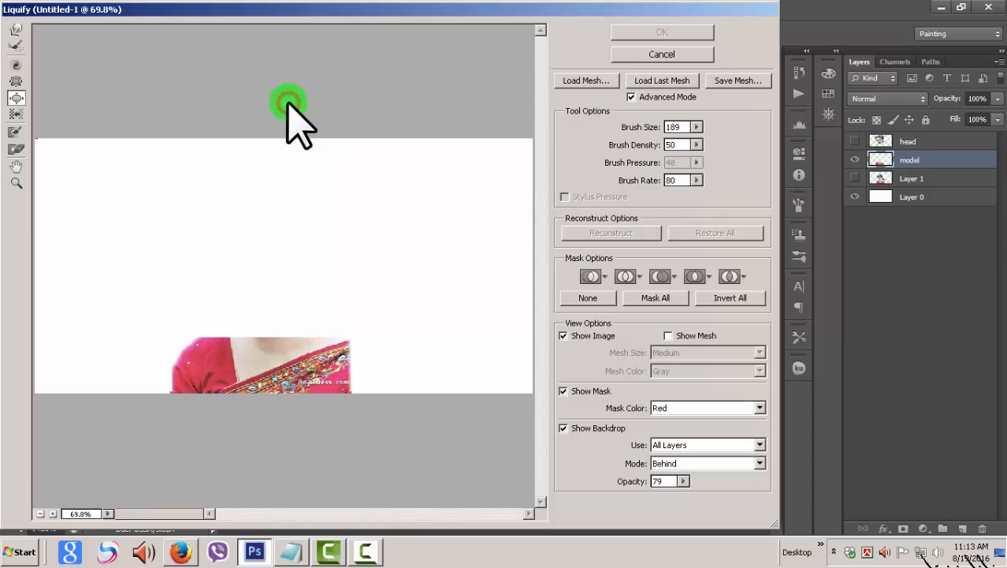
pyautogui.click(53, 513)
pyautogui.click(53, 513)
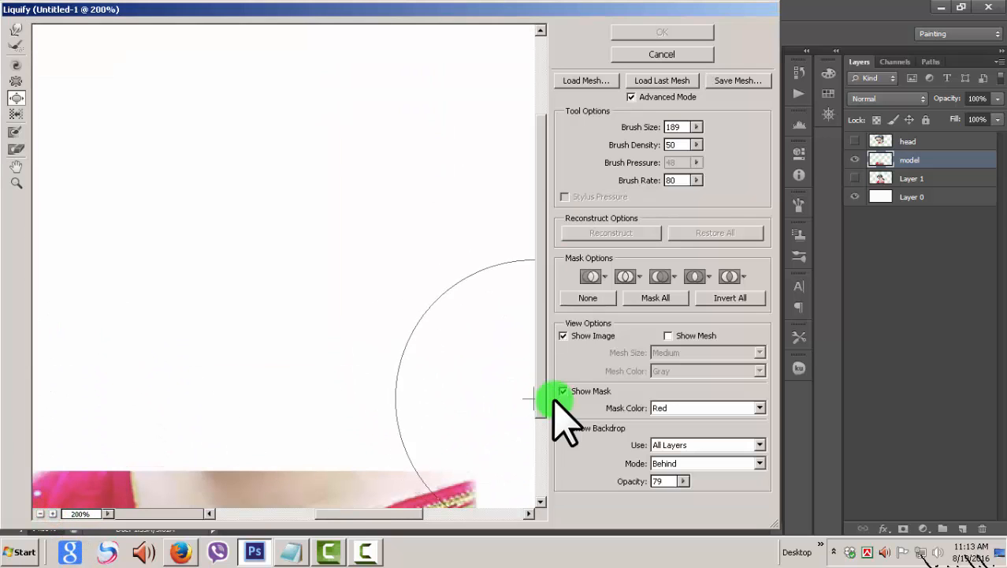
pyautogui.scroll(-3, 528, 473)
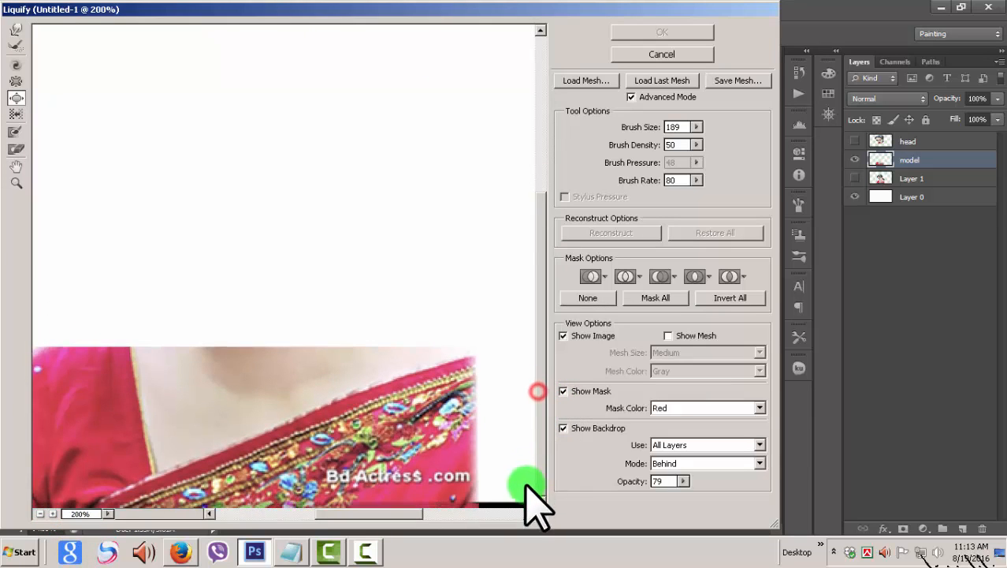
pyautogui.click(39, 513)
pyautogui.click(16, 30)
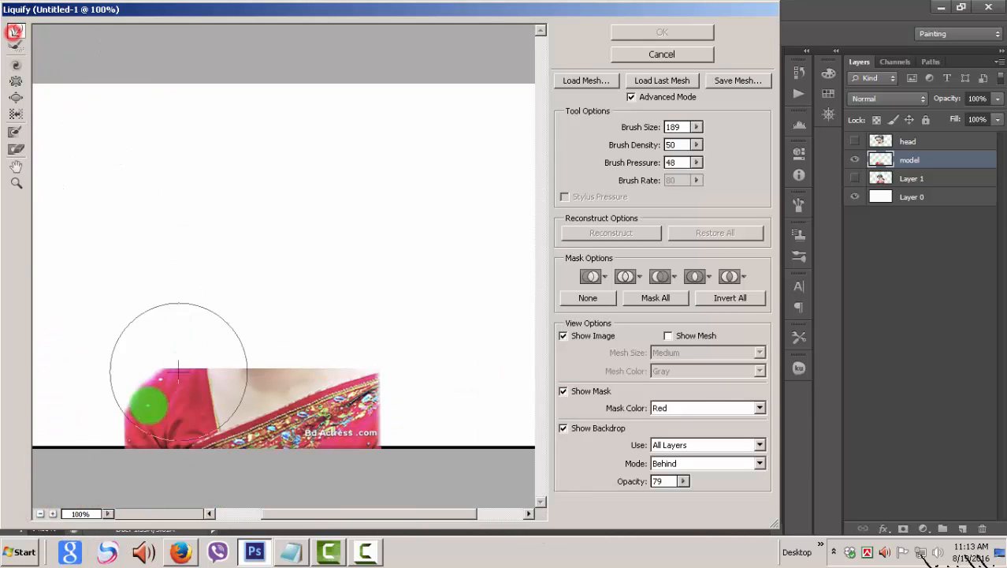
pyautogui.moveTo(115, 412)
pyautogui.mouseDown()
pyautogui.moveTo(141, 402)
pyautogui.moveTo(118, 434)
pyautogui.moveTo(128, 436)
pyautogui.moveTo(123, 409)
pyautogui.moveTo(164, 395)
pyautogui.moveTo(143, 390)
pyautogui.moveTo(185, 366)
pyautogui.moveTo(158, 368)
pyautogui.moveTo(409, 369)
pyautogui.moveTo(361, 356)
pyautogui.mouseUp()
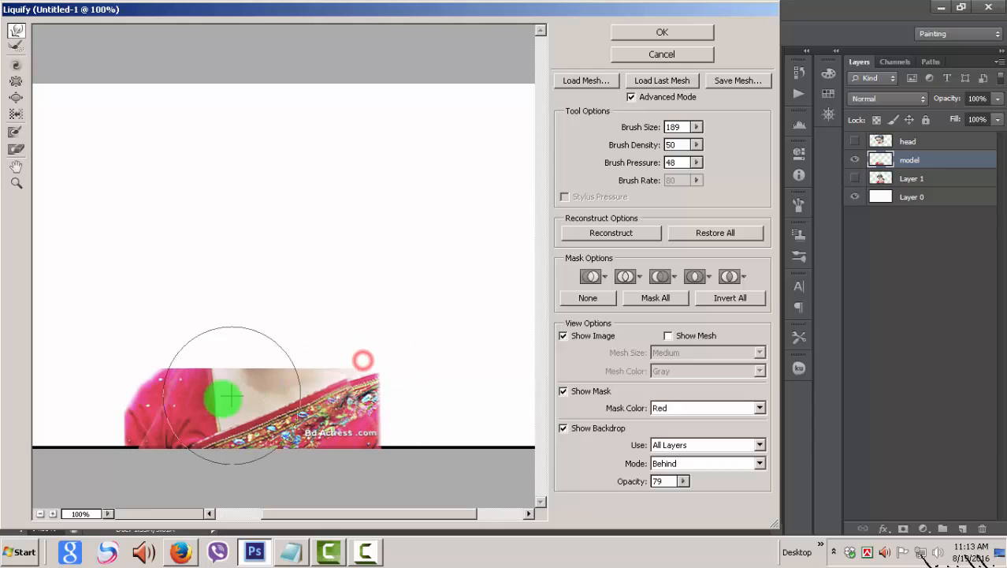
pyautogui.click(691, 31)
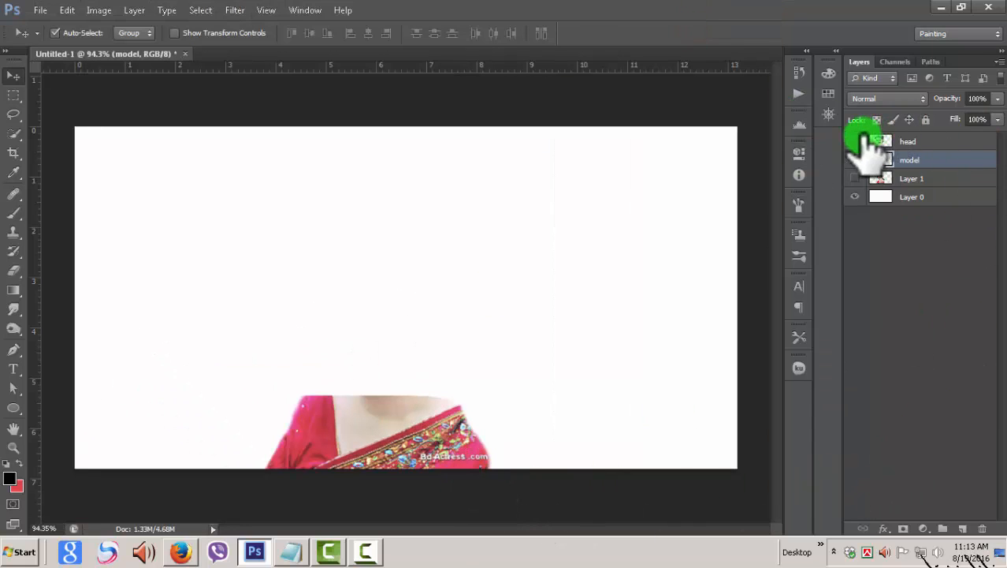
# - Show the head layer again and nudge the head slightly upward and toward the face side over the body
pyautogui.click(856, 140)
pyautogui.click(956, 142)
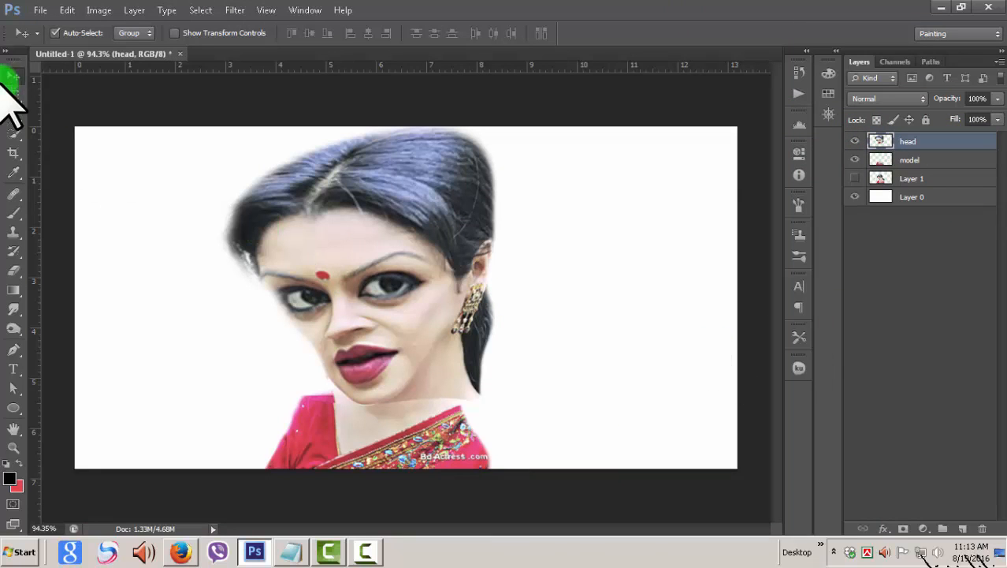
pyautogui.moveTo(408, 278)
pyautogui.mouseDown()
pyautogui.moveTo(409, 287)
pyautogui.moveTo(416, 281)
pyautogui.mouseUp()
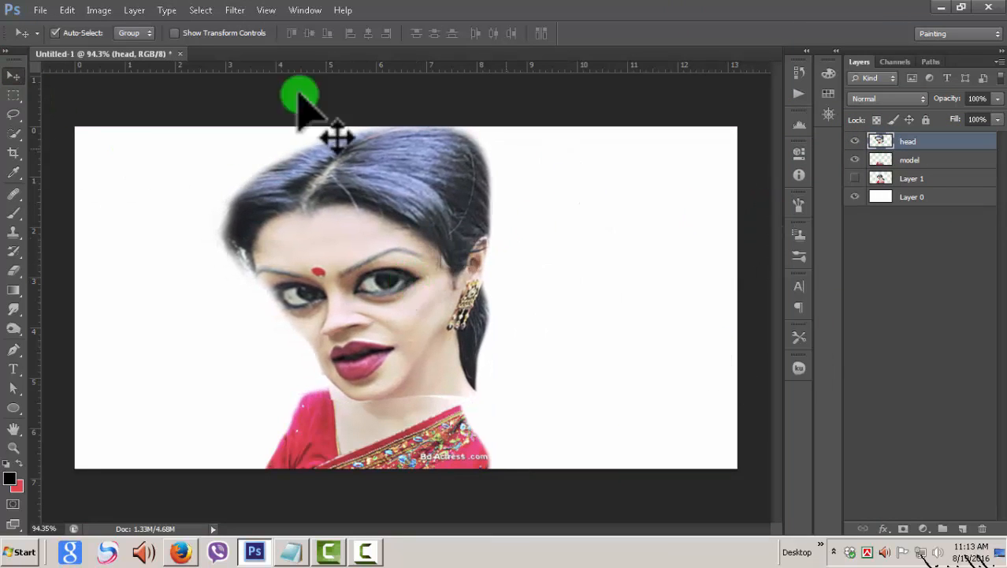
# - Warp the head layer, pulling the neck's lower edge down and the hair-side corner inward to meet the shoulders, and apply it
pyautogui.click(67, 9)
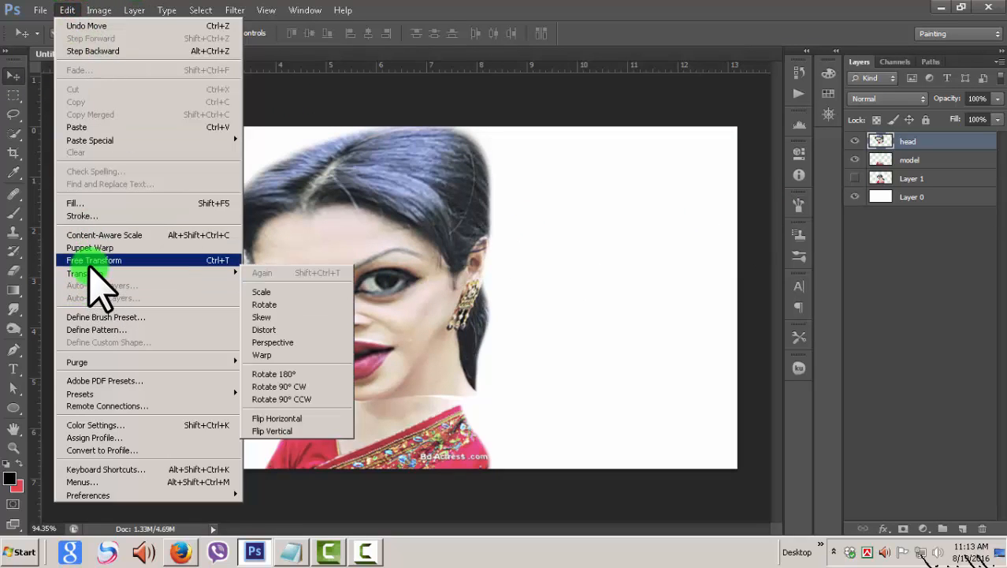
pyautogui.moveTo(164, 275)
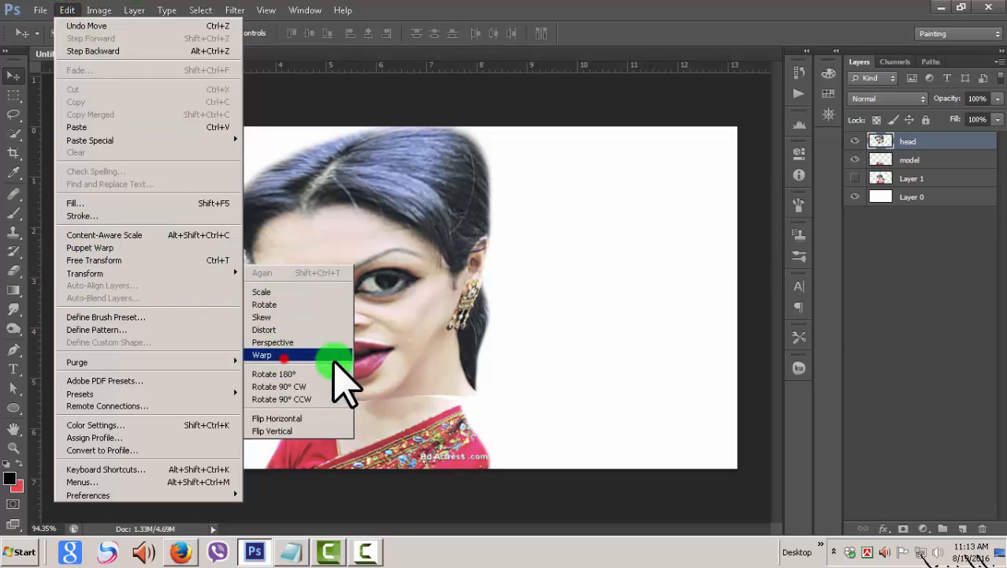
pyautogui.click(326, 354)
pyautogui.moveTo(495, 403); pyautogui.dragTo(475, 418)
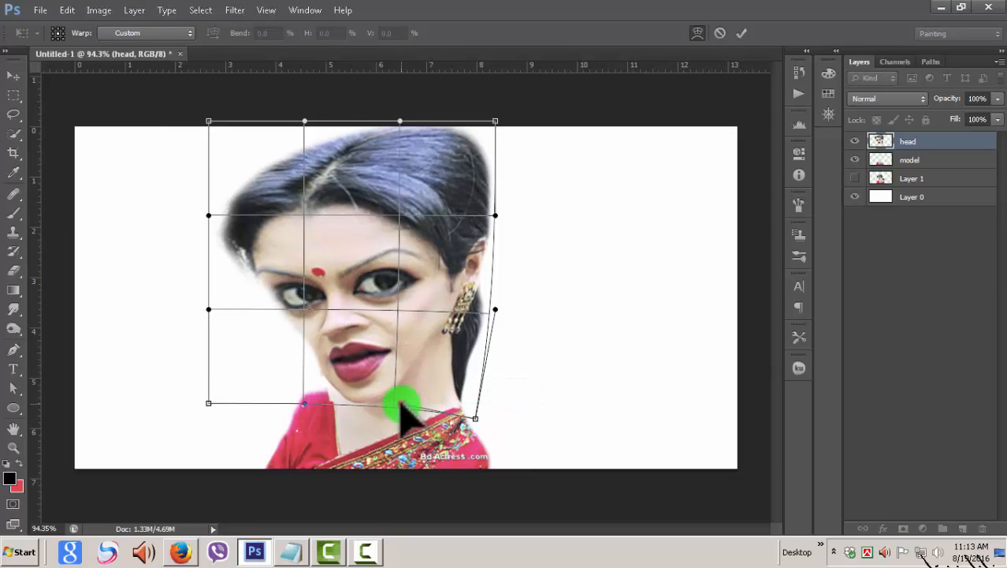
pyautogui.moveTo(400, 406); pyautogui.dragTo(400, 410)
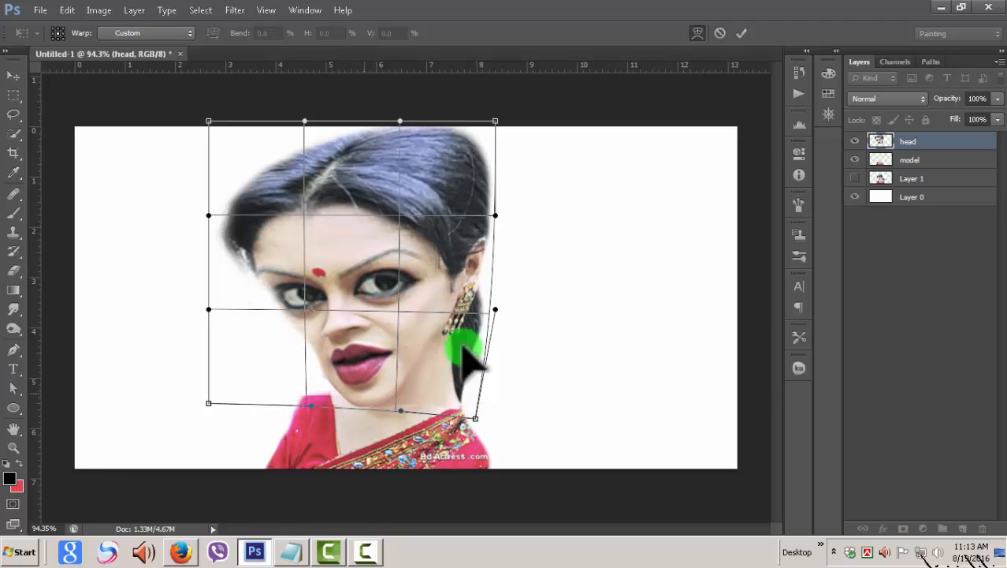
pyautogui.click(743, 32)
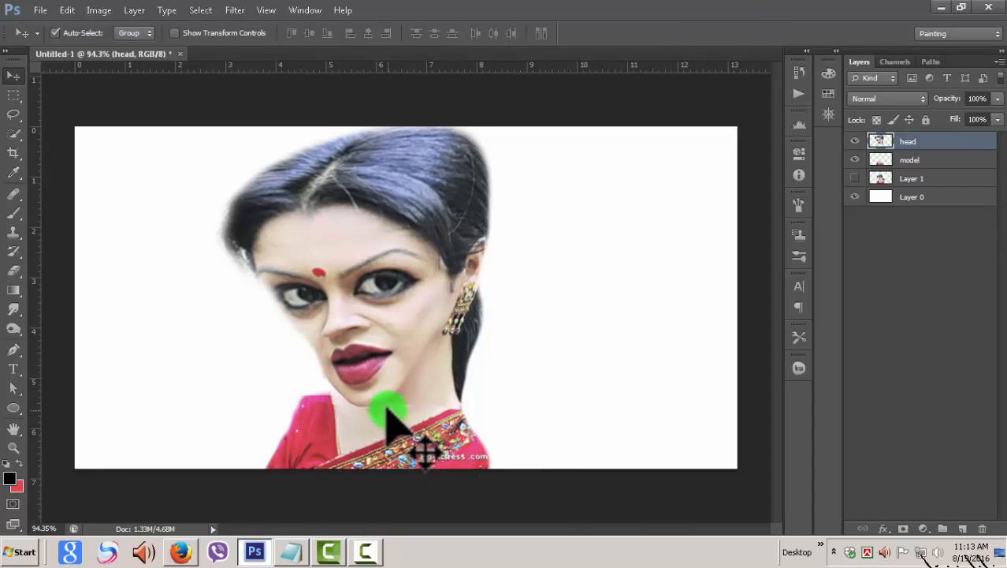
# - Smudge the head layer's lower edge at 100% strength along the neck and under the chin to blend the seam with the body
pyautogui.scroll(-2, 542, 359)
pyautogui.scroll(5, 542, 351)
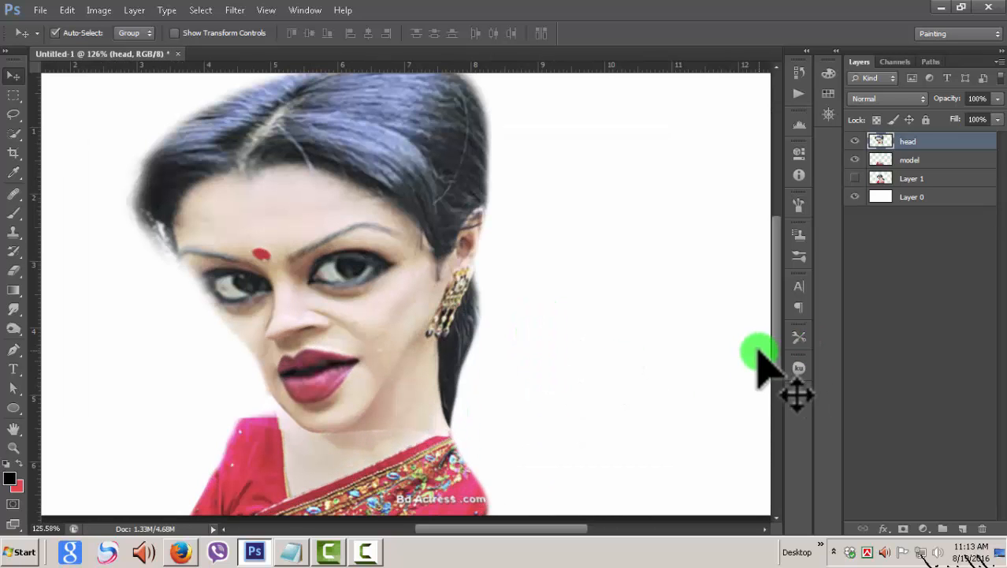
pyautogui.scroll(-3, 773, 364)
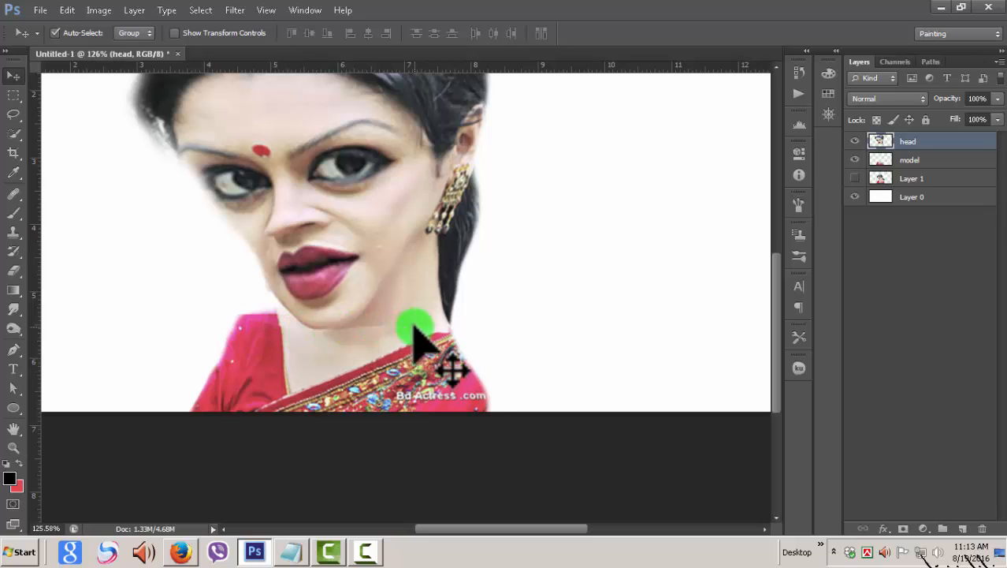
pyautogui.click(13, 309)
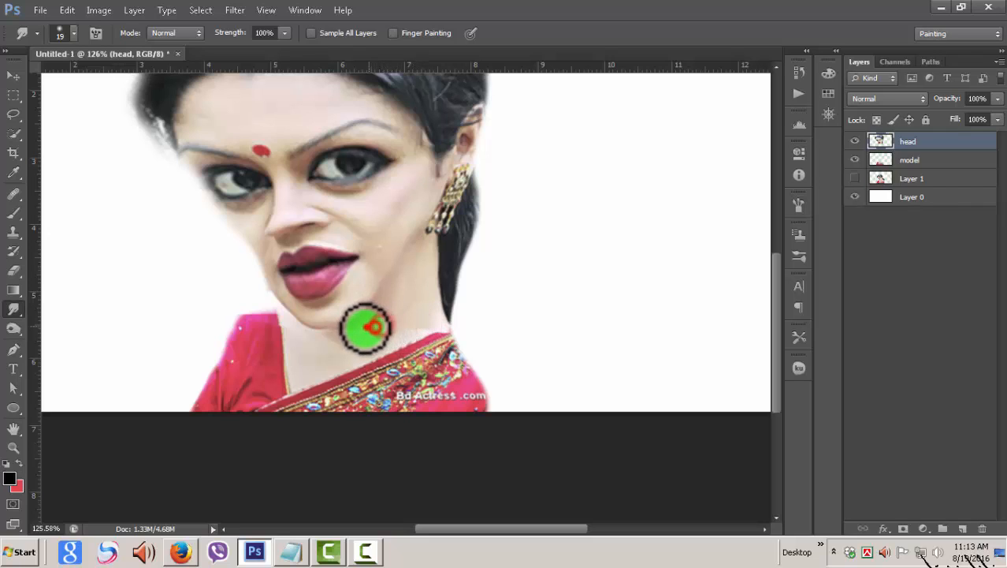
pyautogui.moveTo(365, 327)
pyautogui.mouseDown()
pyautogui.moveTo(418, 328)
pyautogui.moveTo(350, 332)
pyautogui.mouseUp()
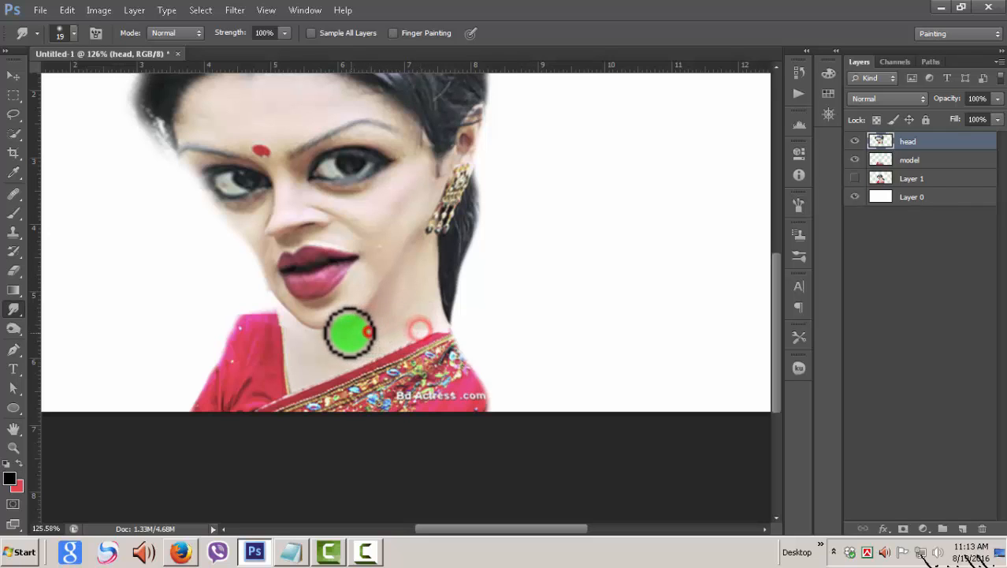
pyautogui.click(307, 330)
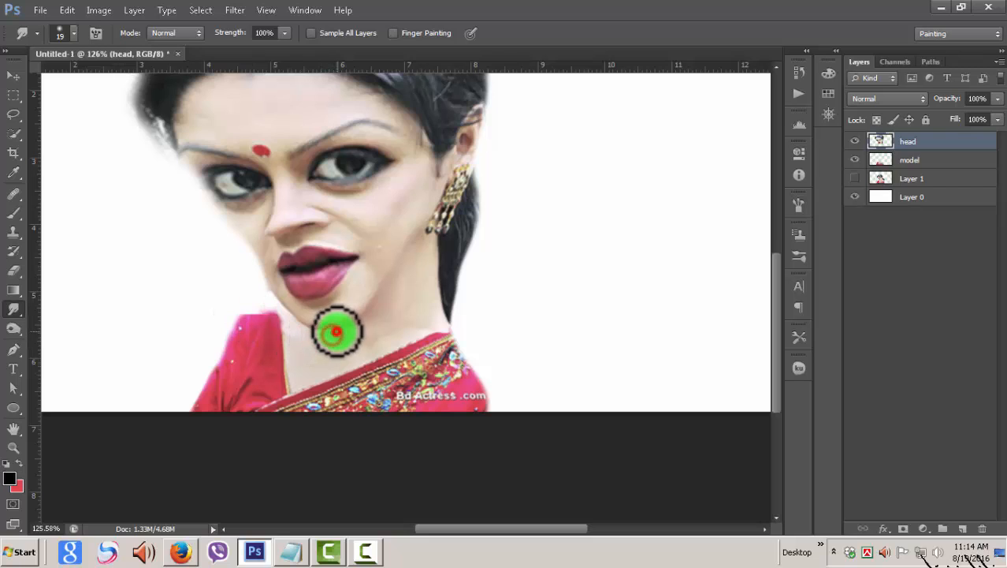
pyautogui.moveTo(337, 332)
pyautogui.mouseDown()
pyautogui.moveTo(428, 326)
pyautogui.moveTo(403, 335)
pyautogui.moveTo(408, 328)
pyautogui.mouseUp()
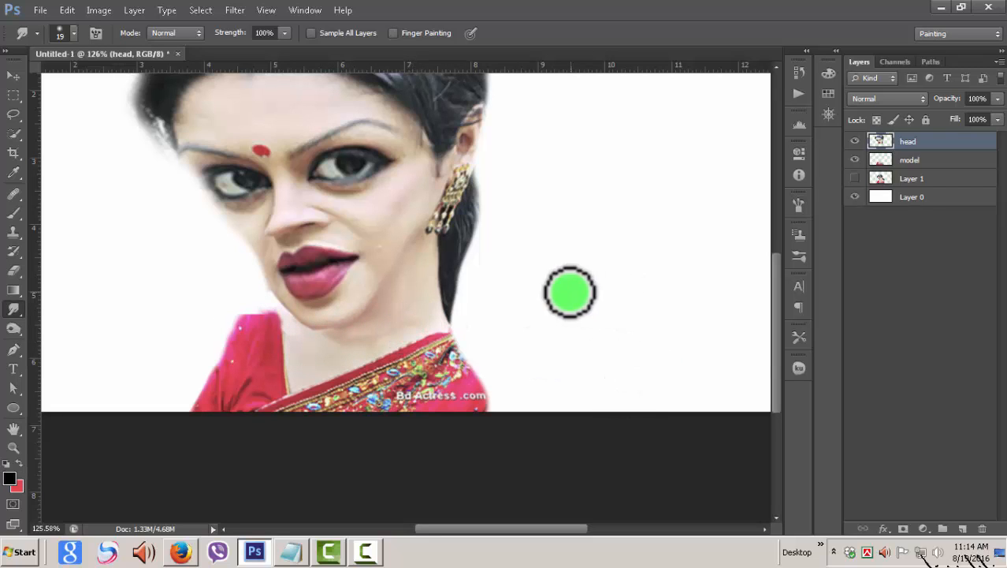
pyautogui.scroll(-2, 570, 292)
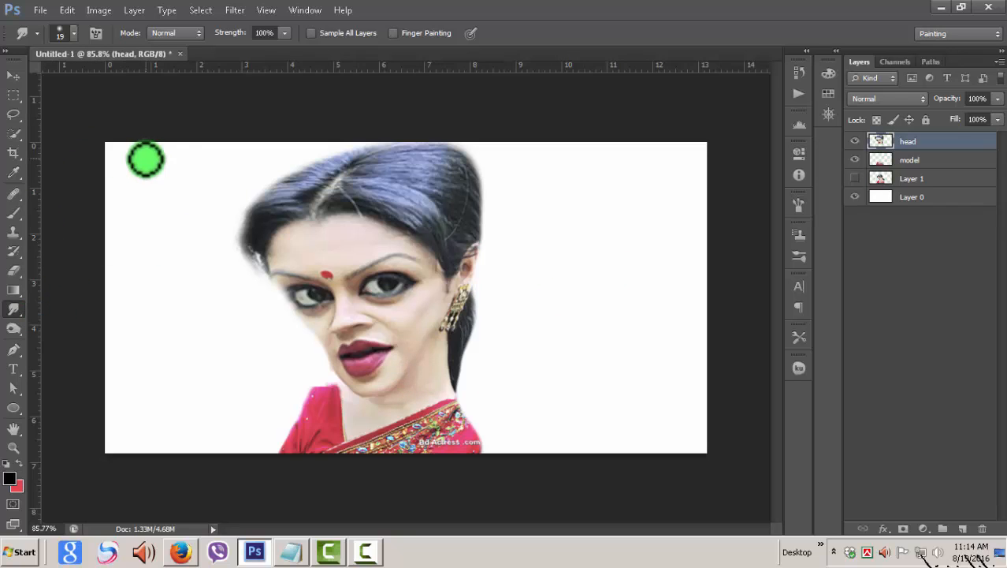
# - Add a new layer directly beneath the model layer and fill it with black
pyautogui.click(935, 161)
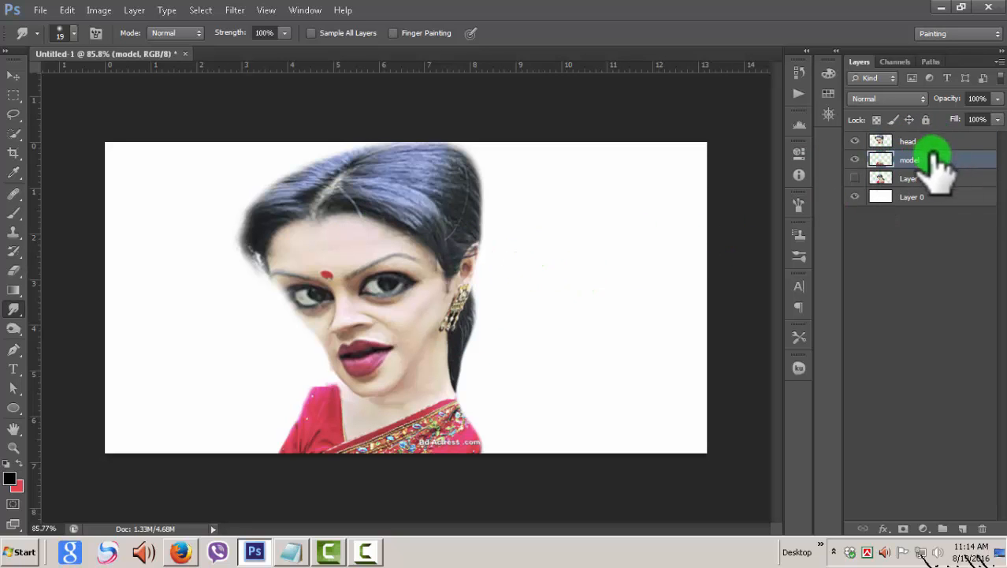
pyautogui.click(942, 178)
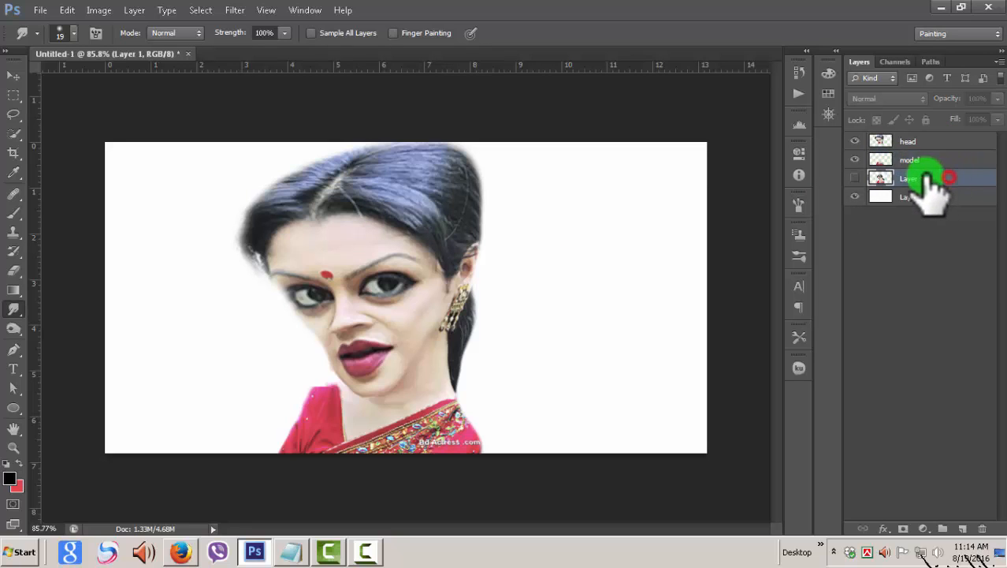
pyautogui.click(963, 528)
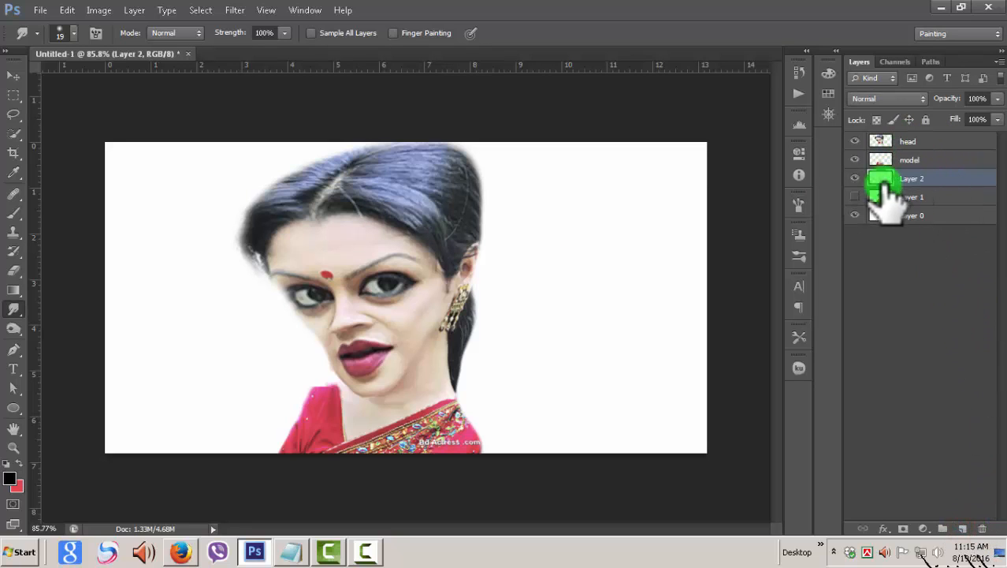
pyautogui.hotkey('alt', 'BackSpace')
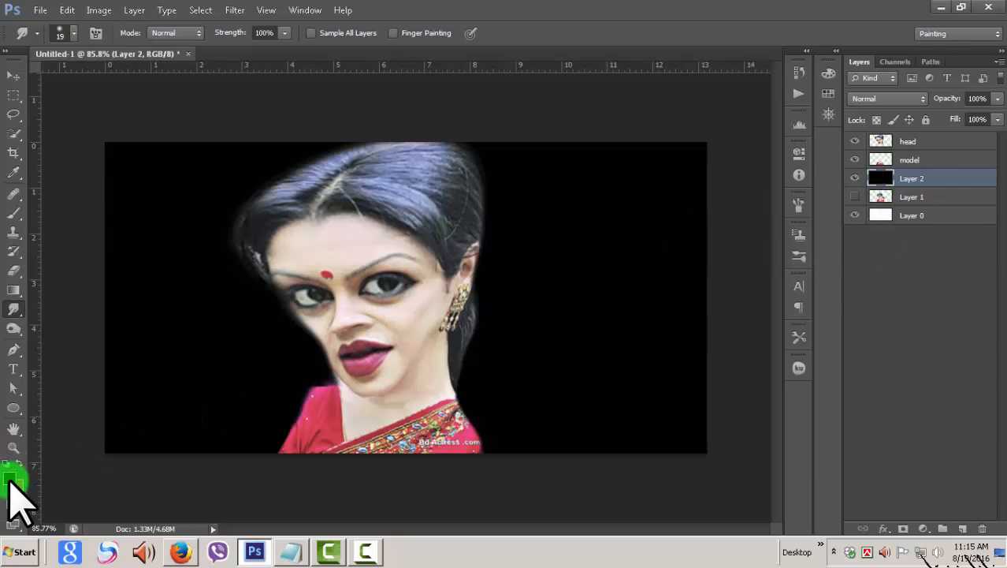
# - Give the black background layer a Gradient Overlay, changing the gradient's black stop to light cyan 66ffff and keeping the white end
pyautogui.doubleClick(968, 178)
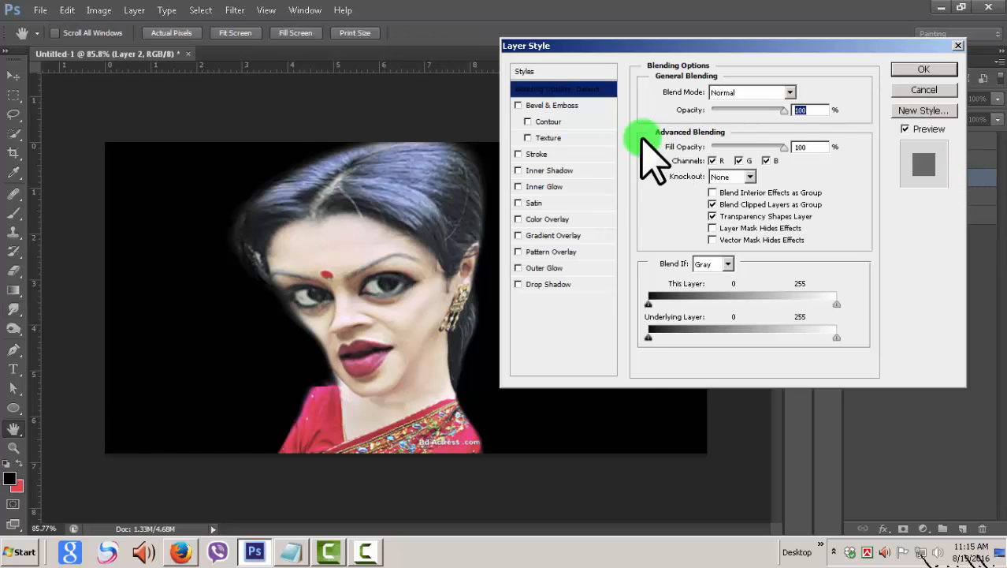
pyautogui.click(518, 235)
pyautogui.click(588, 235)
pyautogui.click(756, 127)
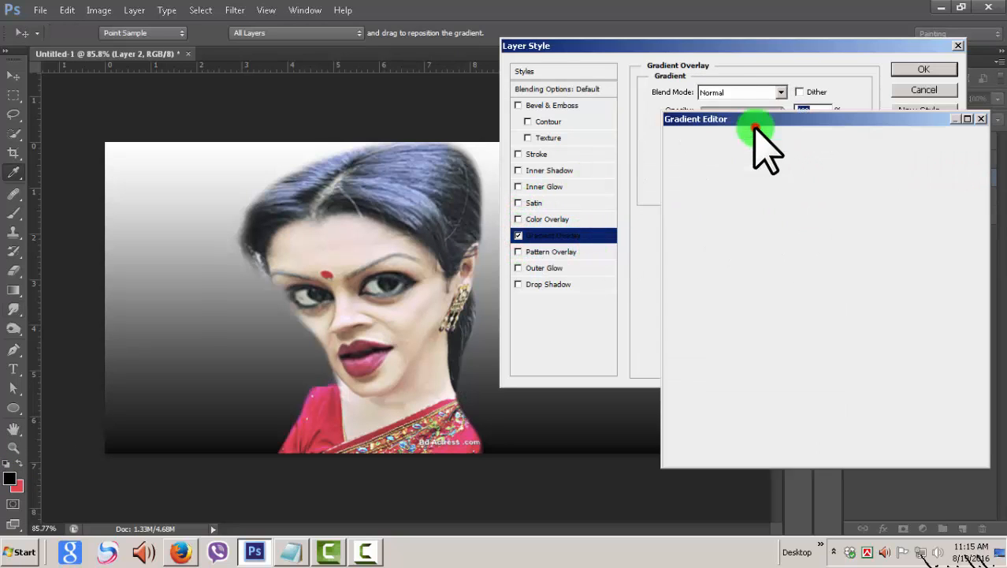
pyautogui.click(683, 369)
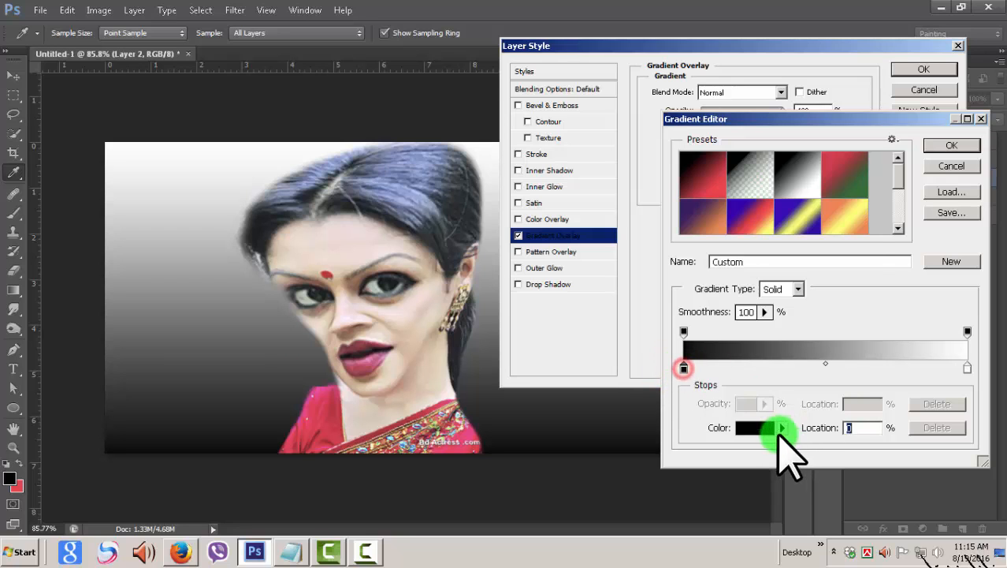
pyautogui.click(769, 427)
pyautogui.click(679, 185)
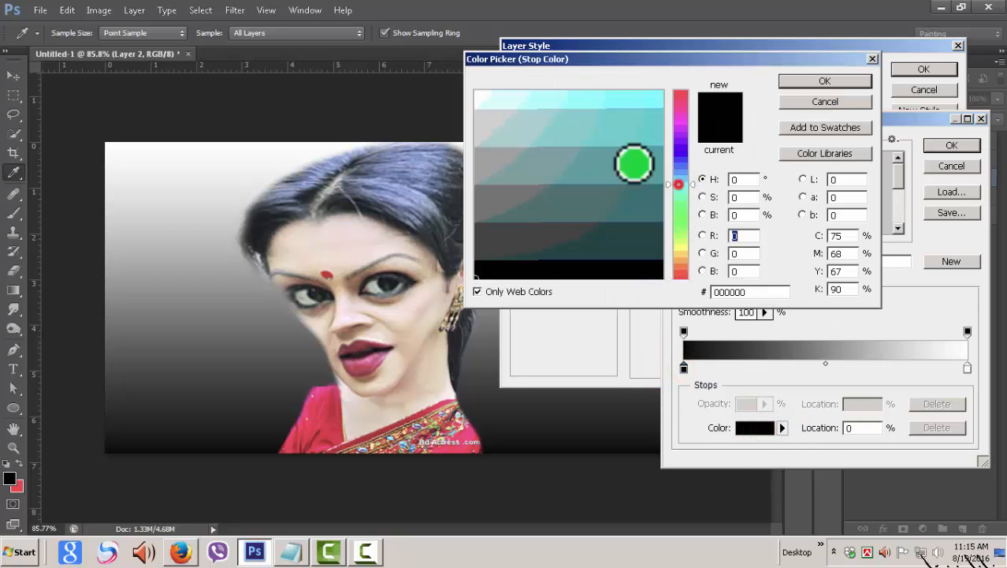
pyautogui.click(586, 98)
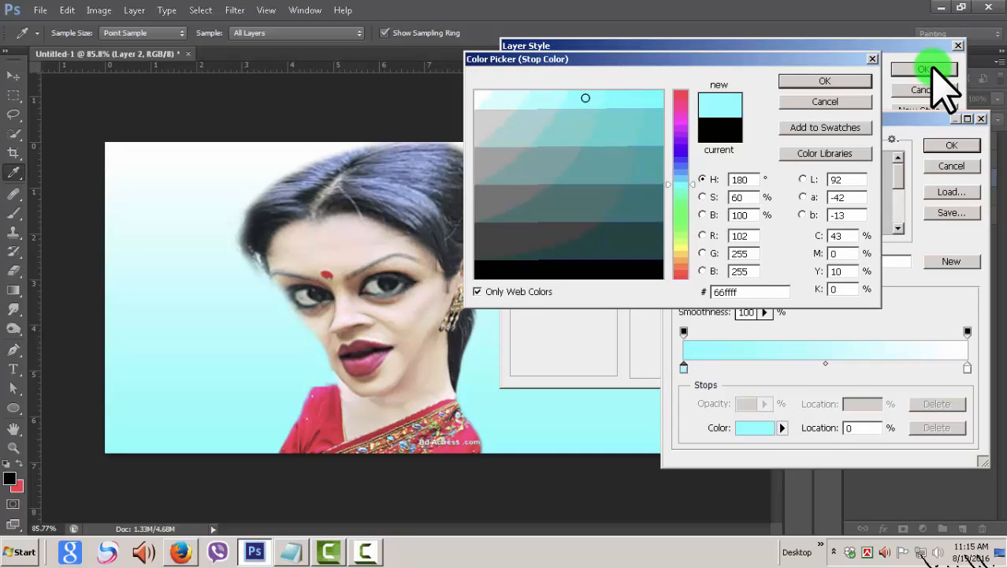
pyautogui.click(828, 82)
pyautogui.click(970, 148)
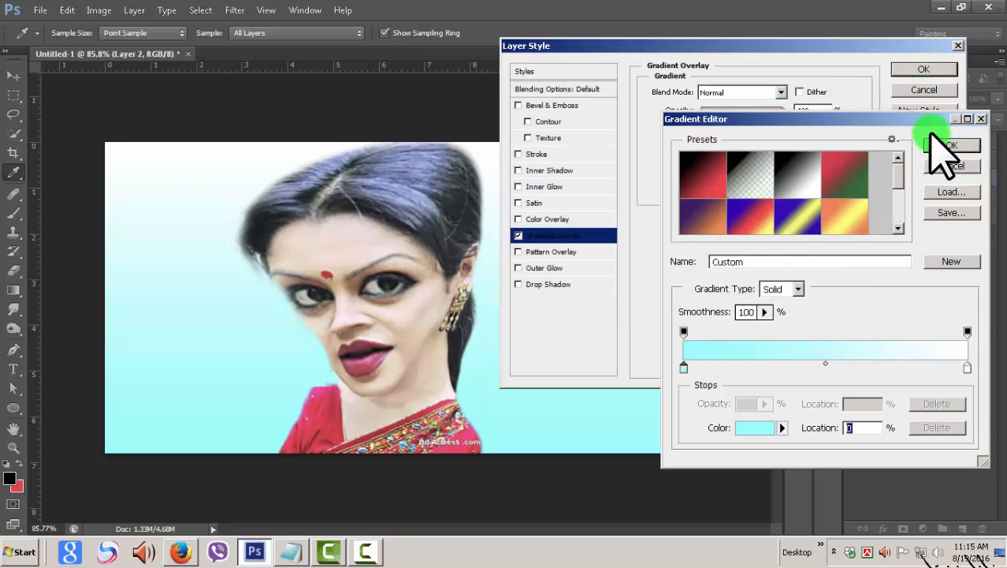
pyautogui.click(960, 147)
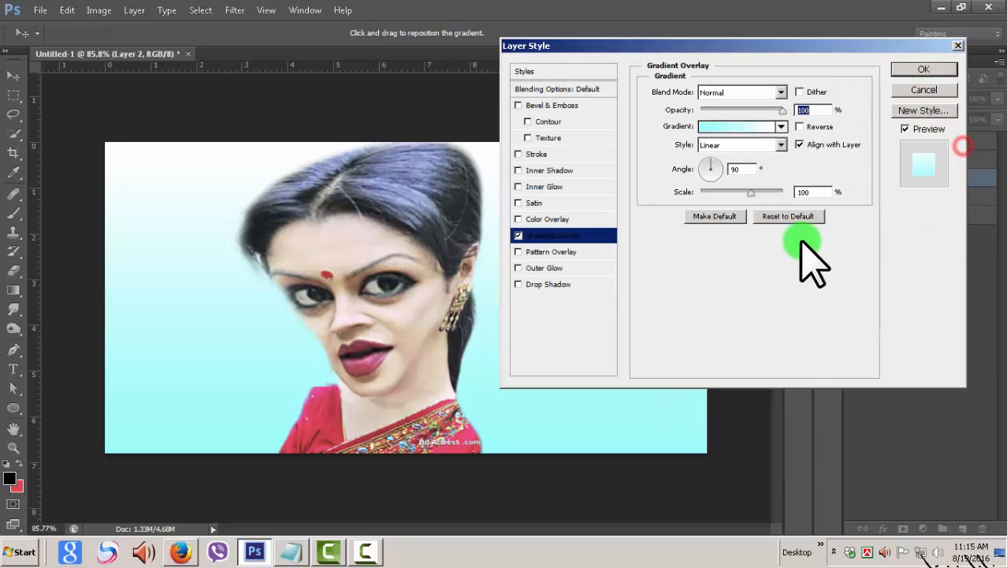
# - Make the background's gradient overlay radial and reversed, with a scale of 145% and an angle of -23°, and apply it
pyautogui.click(782, 145)
pyautogui.click(733, 175)
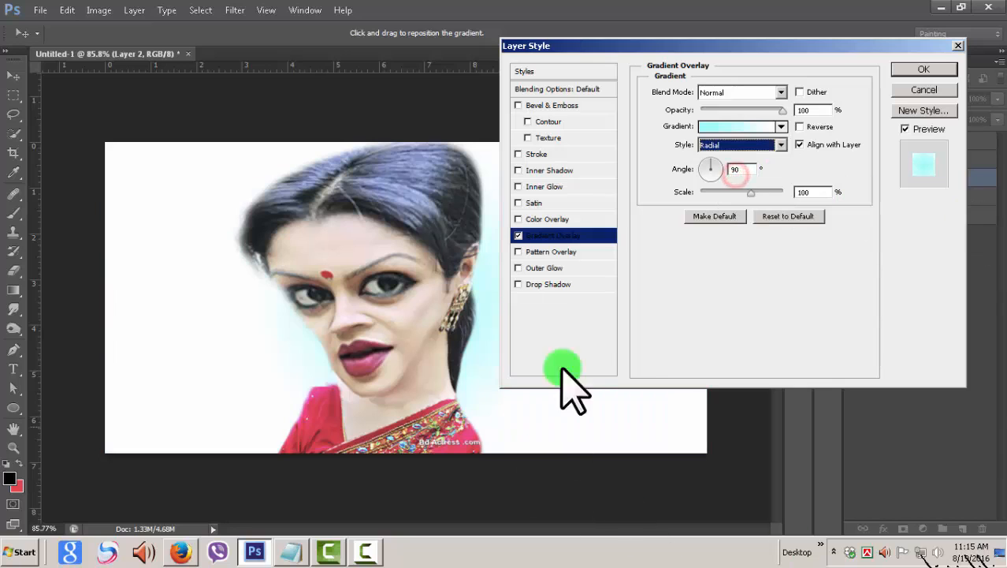
pyautogui.click(800, 127)
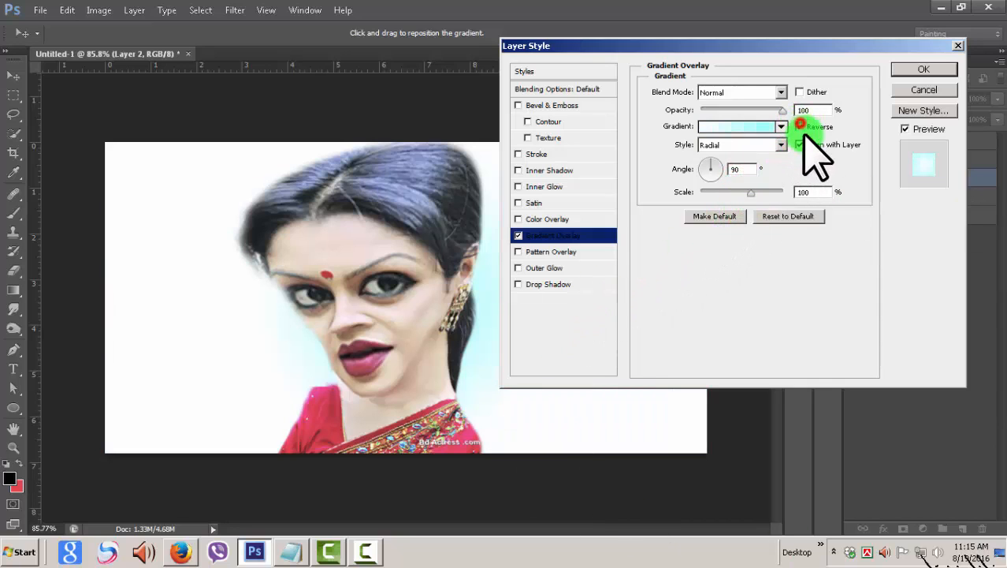
pyautogui.moveTo(747, 192); pyautogui.dragTo(776, 212)
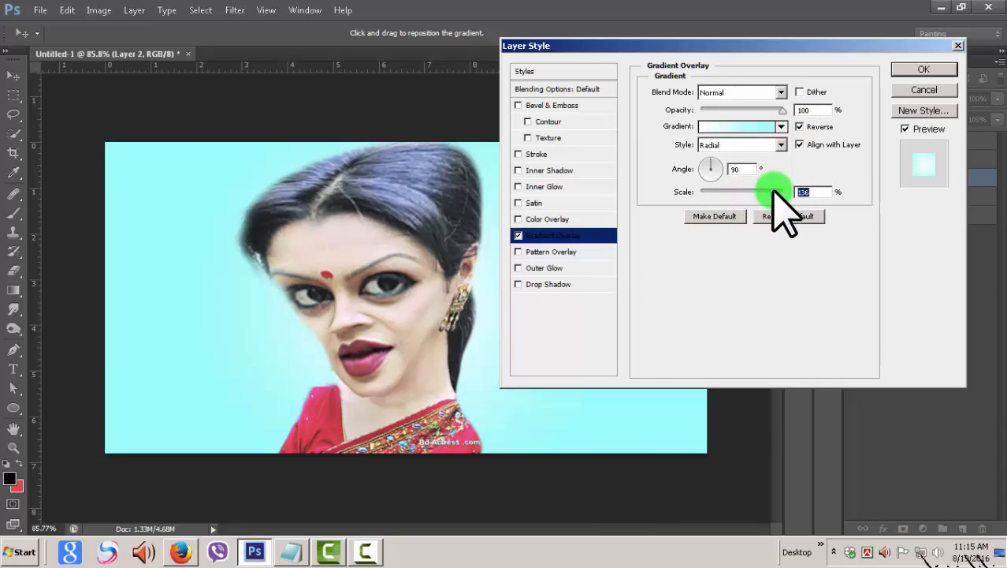
pyautogui.moveTo(721, 178); pyautogui.dragTo(722, 178)
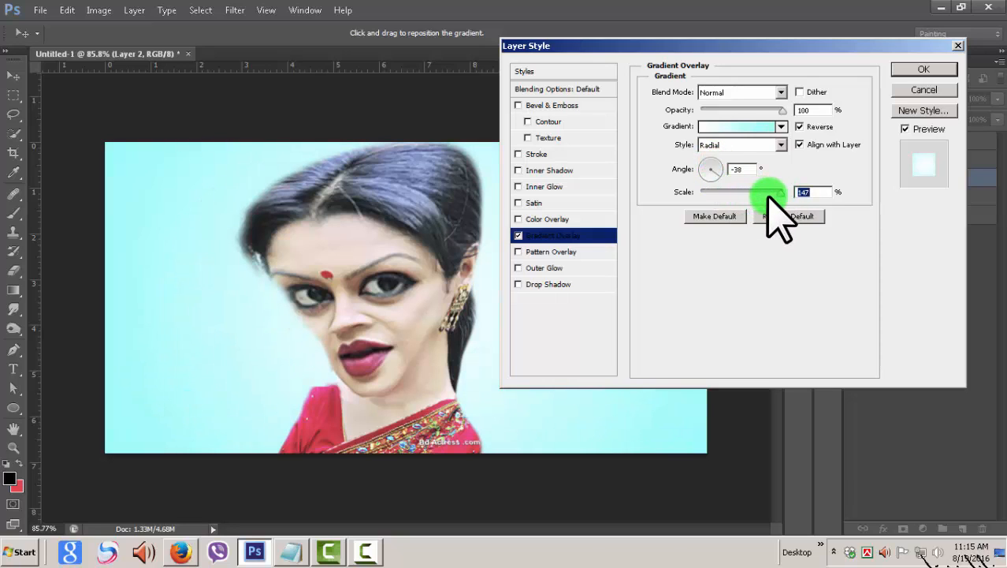
pyautogui.moveTo(780, 192); pyautogui.dragTo(778, 192)
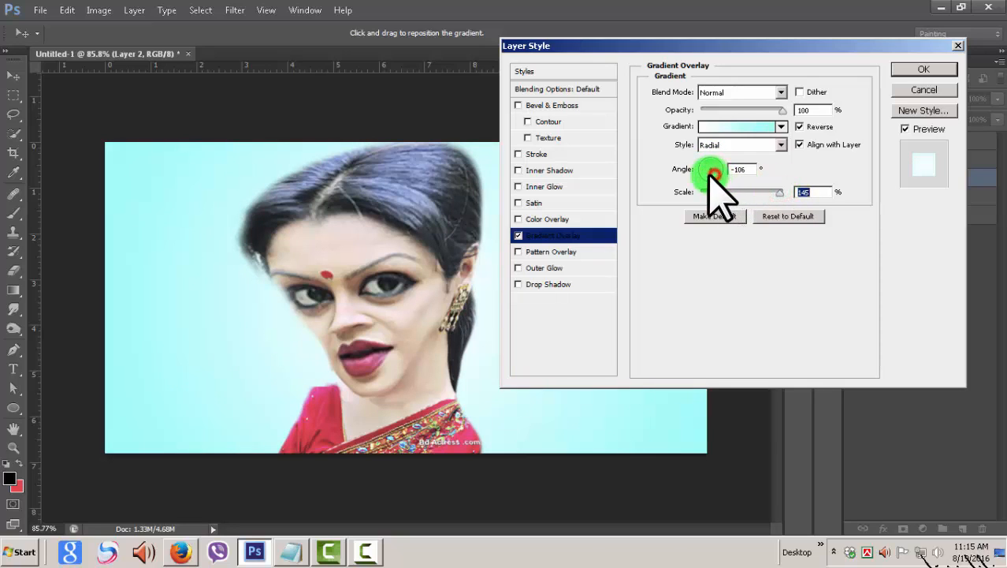
pyautogui.moveTo(711, 174)
pyautogui.mouseDown()
pyautogui.moveTo(687, 178)
pyautogui.moveTo(717, 169)
pyautogui.mouseUp()
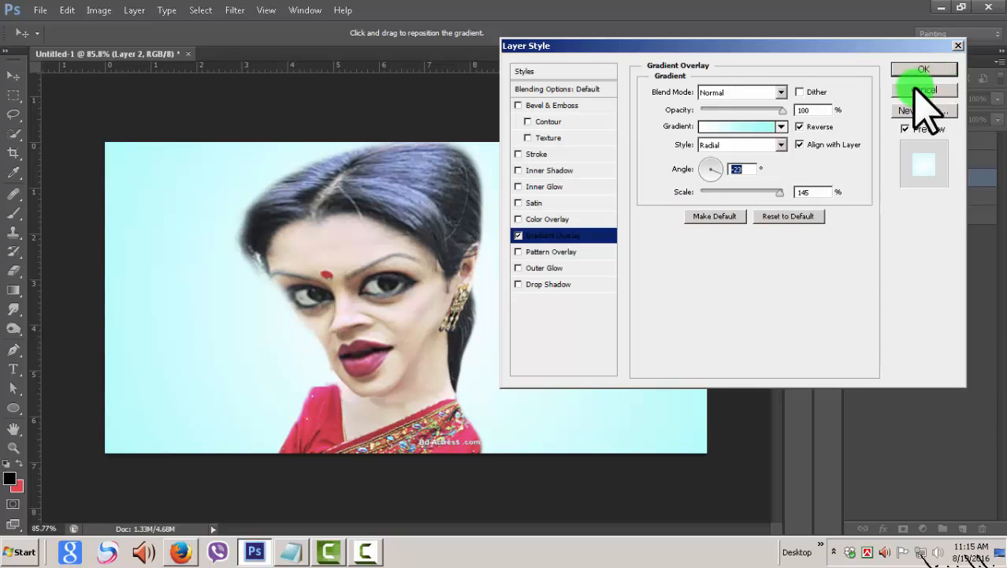
pyautogui.click(926, 70)
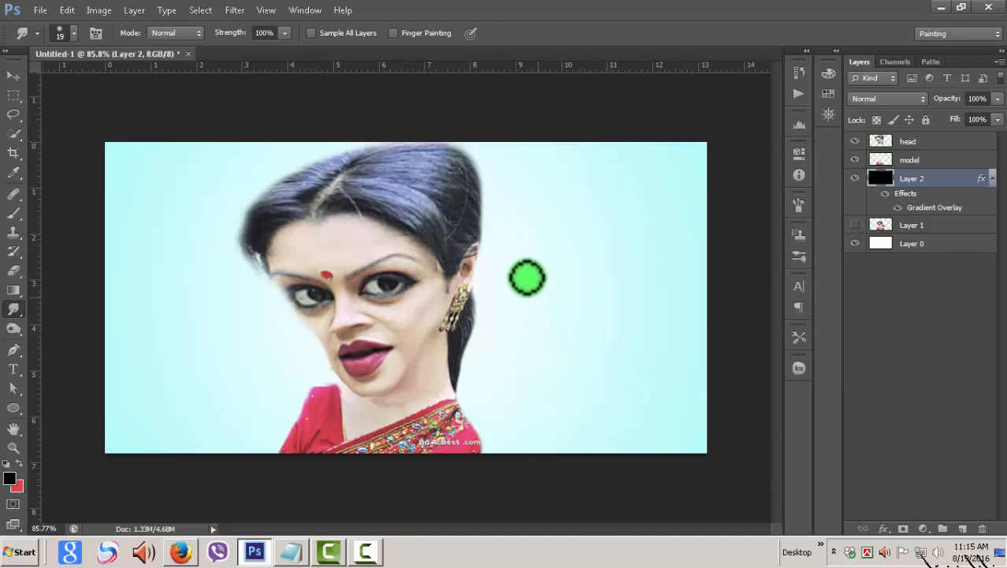
# - Add a new layer above the head layer, stamp all visible content into it, and hide every layer beneath it
pyautogui.click(953, 136)
pyautogui.click(952, 161)
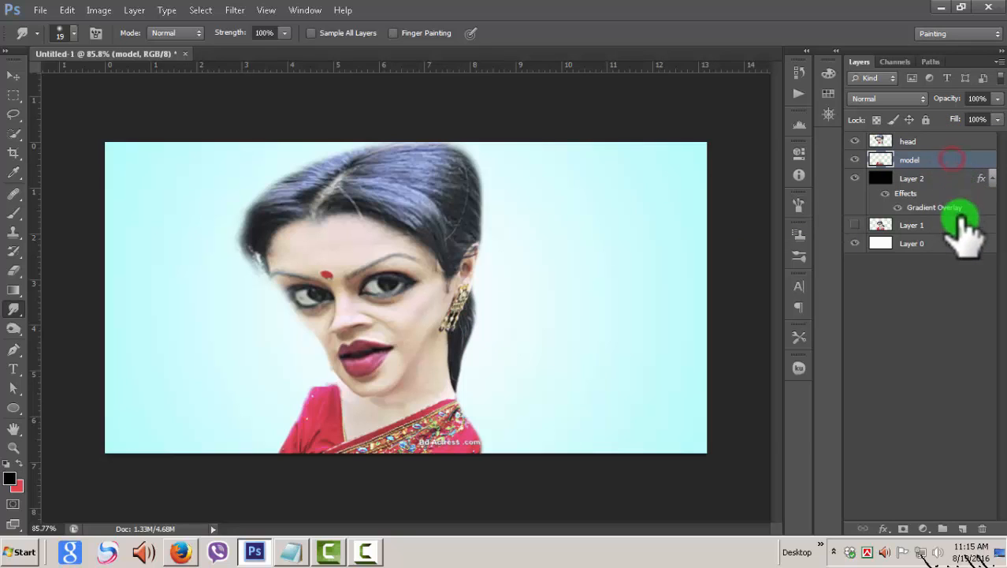
pyautogui.click(920, 141)
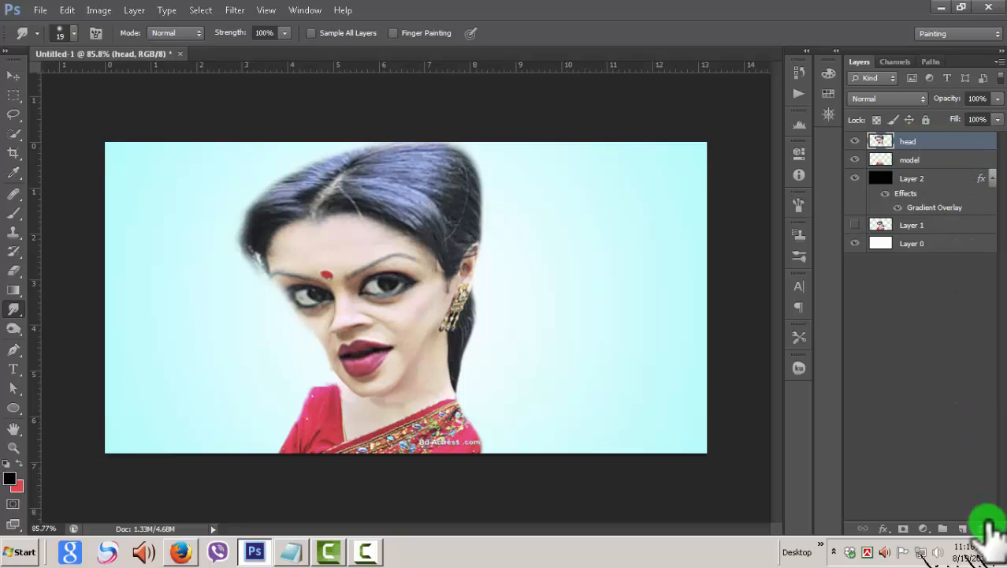
pyautogui.click(962, 529)
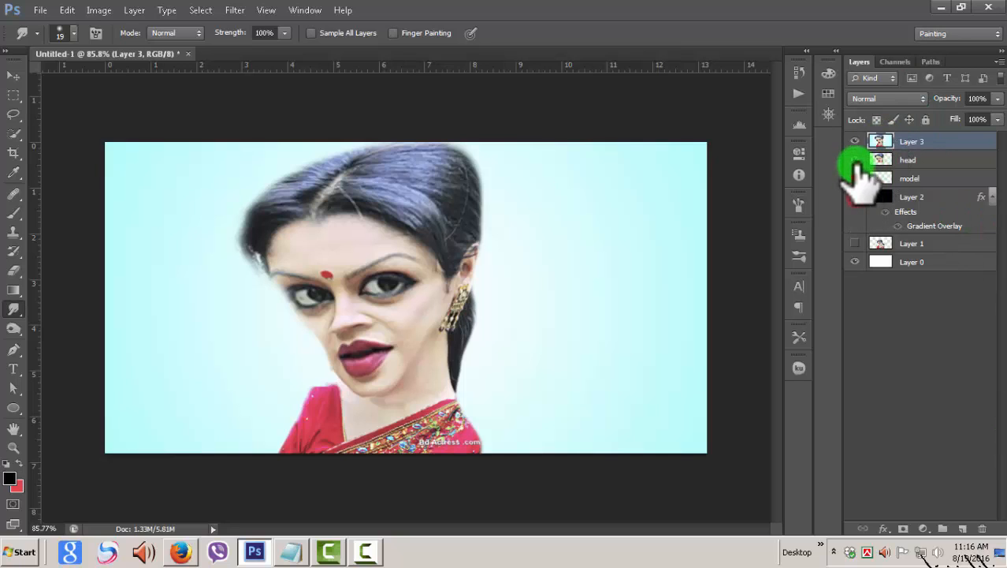
pyautogui.moveTo(857, 163); pyautogui.dragTo(928, 141)
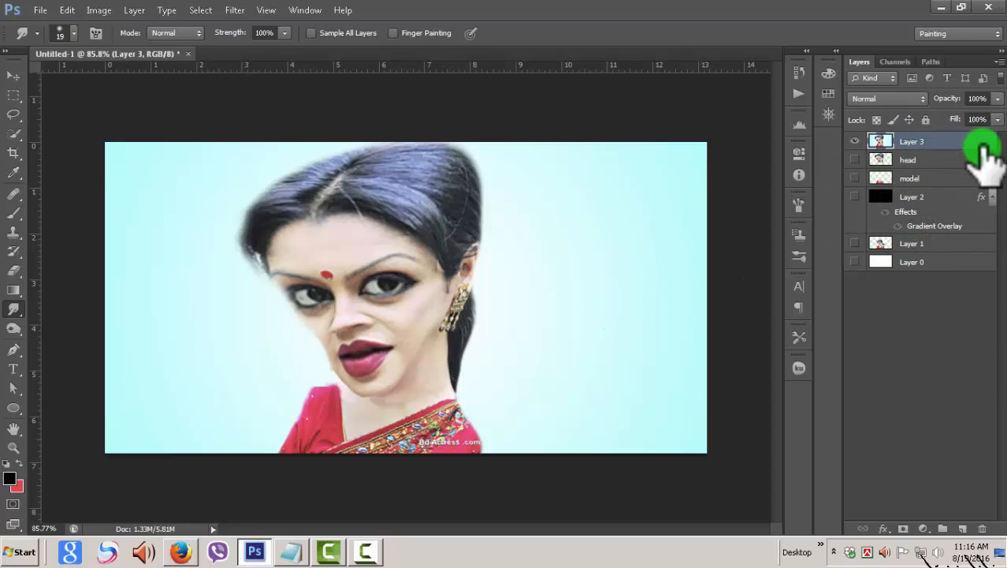
# - Duplicate the merged Layer 3 within the same document, keeping the suggested name Layer 3 copy
pyautogui.rightClick(941, 142)
pyautogui.click(890, 156)
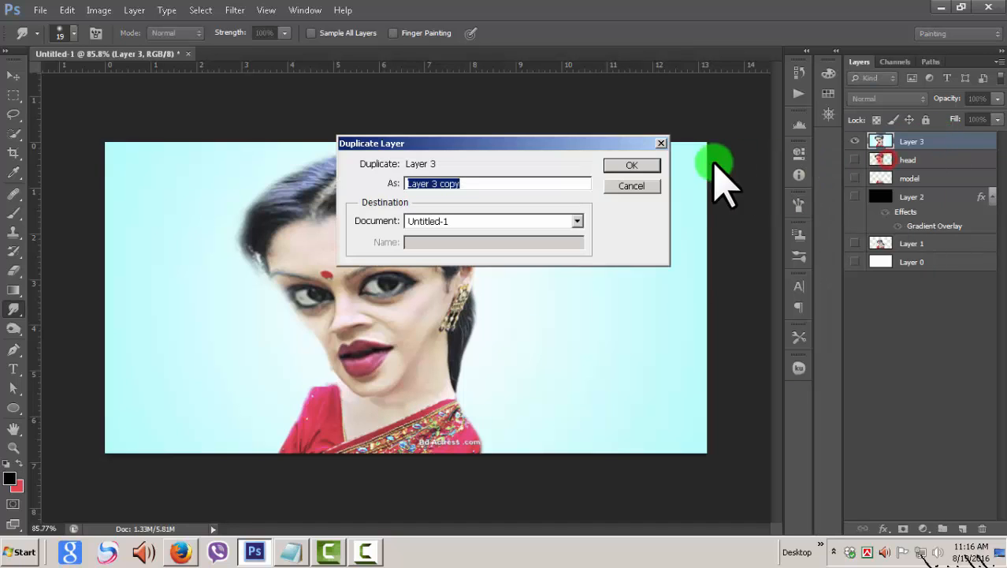
pyautogui.click(633, 166)
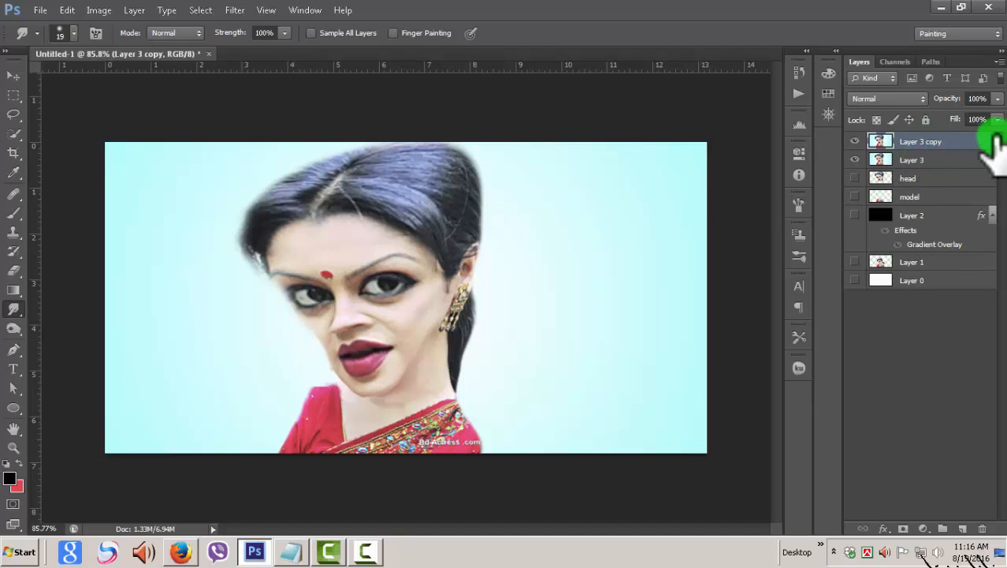
# - Start the Oil Paint filter on Layer 3 copy and set its lighting to shine 0.1 and angular direction 165.6
pyautogui.click(235, 12)
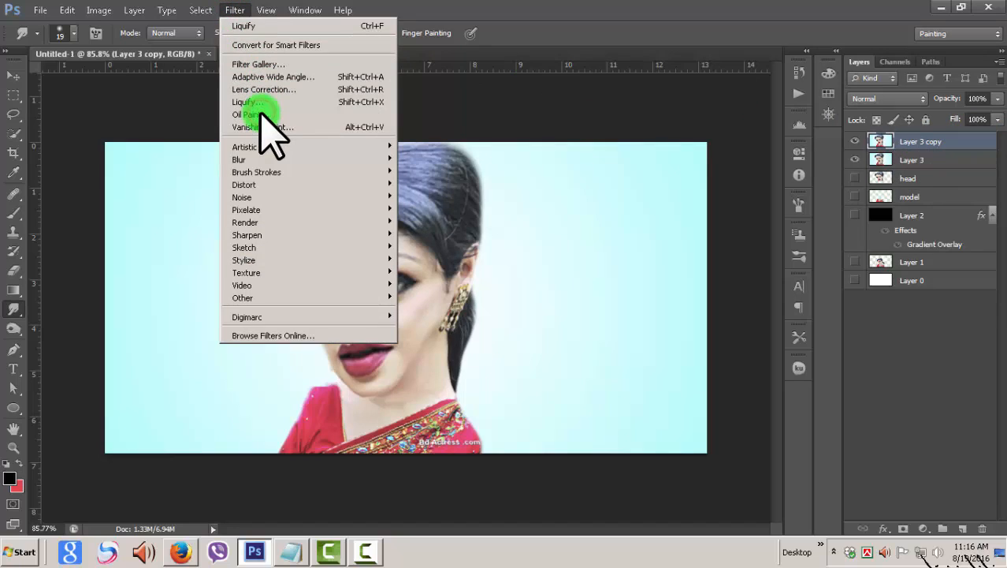
pyautogui.click(260, 115)
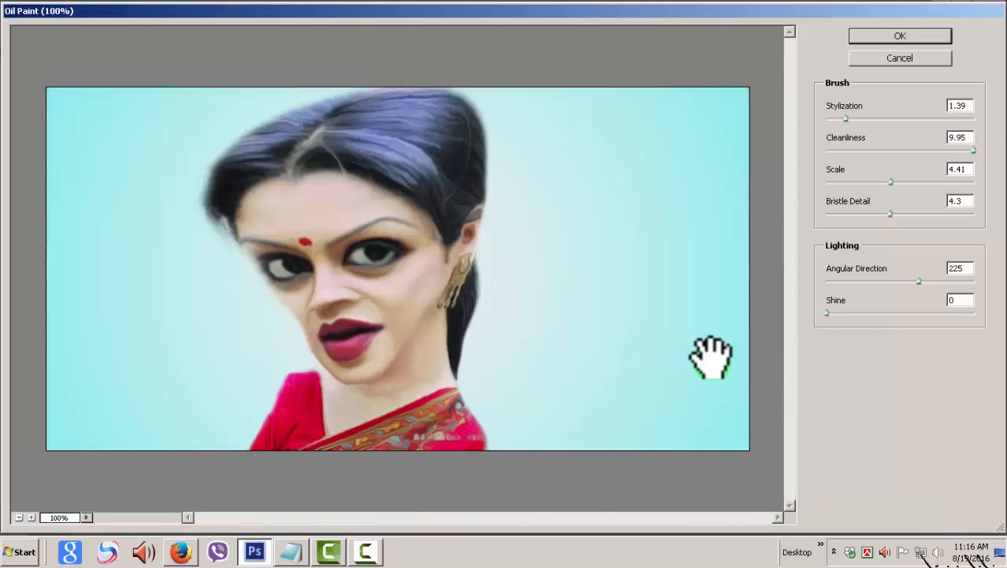
pyautogui.click(849, 317)
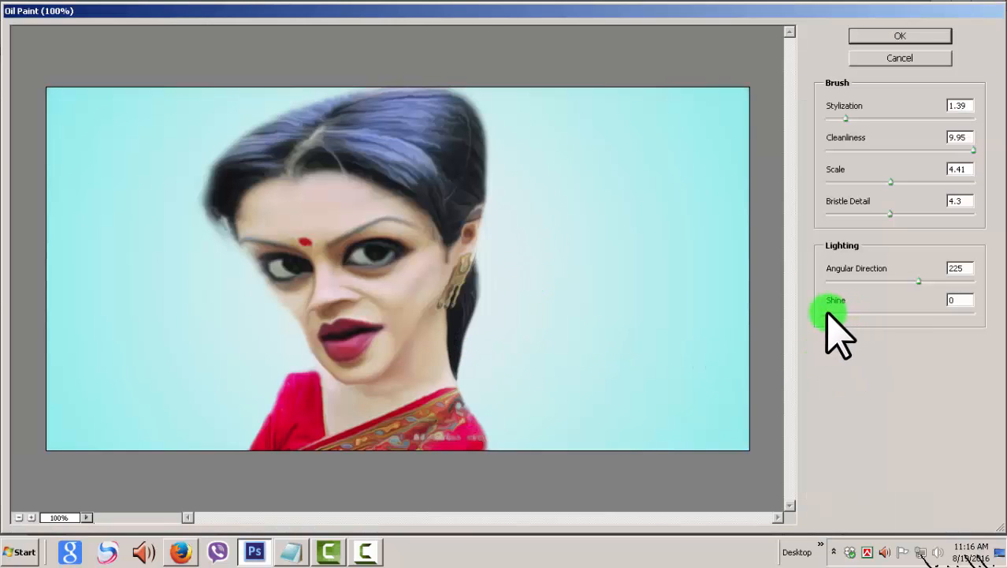
pyautogui.moveTo(826, 311)
pyautogui.mouseDown()
pyautogui.moveTo(877, 315)
pyautogui.moveTo(855, 307)
pyautogui.moveTo(817, 316)
pyautogui.mouseUp()
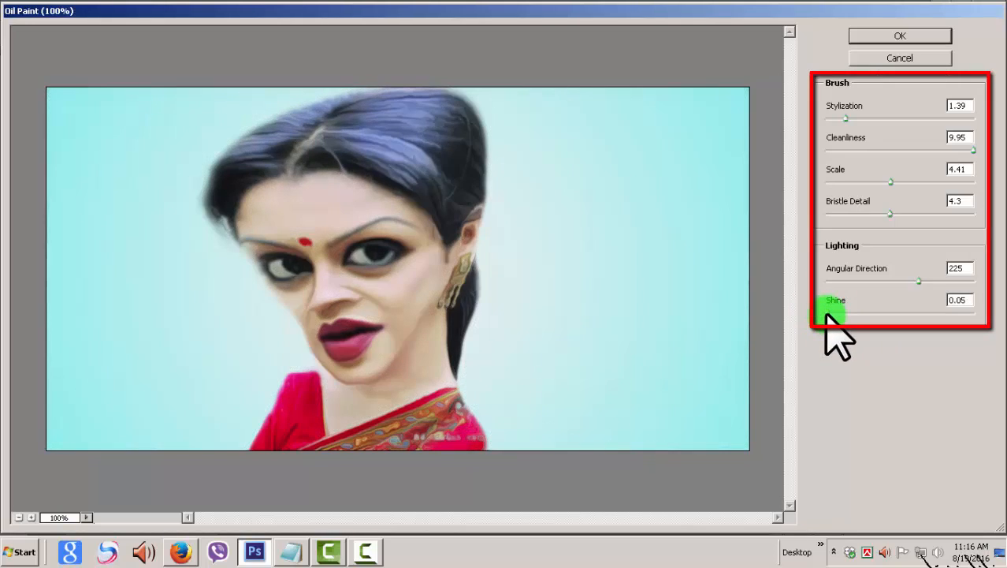
pyautogui.moveTo(827, 314); pyautogui.dragTo(828, 316)
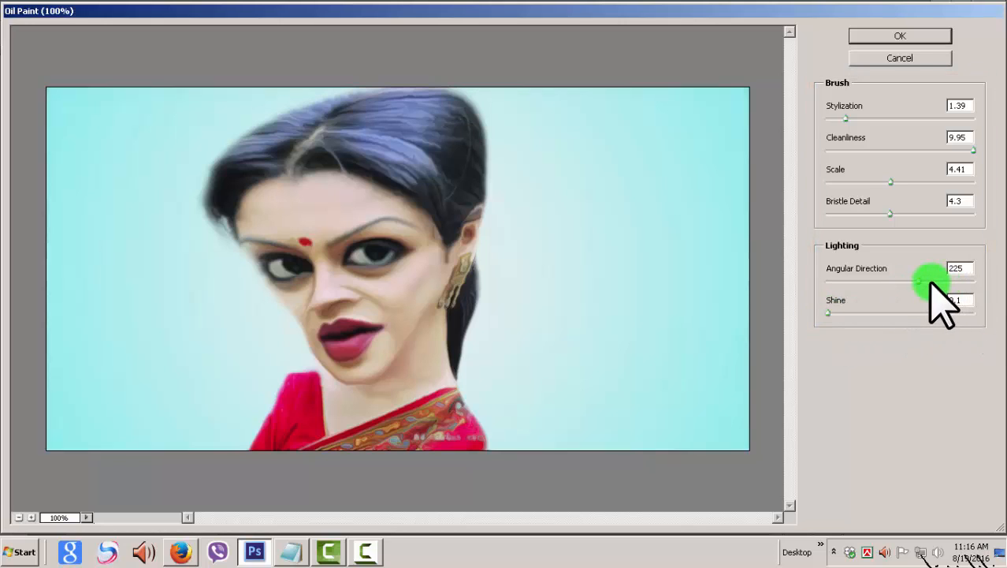
pyautogui.moveTo(919, 283); pyautogui.dragTo(878, 286)
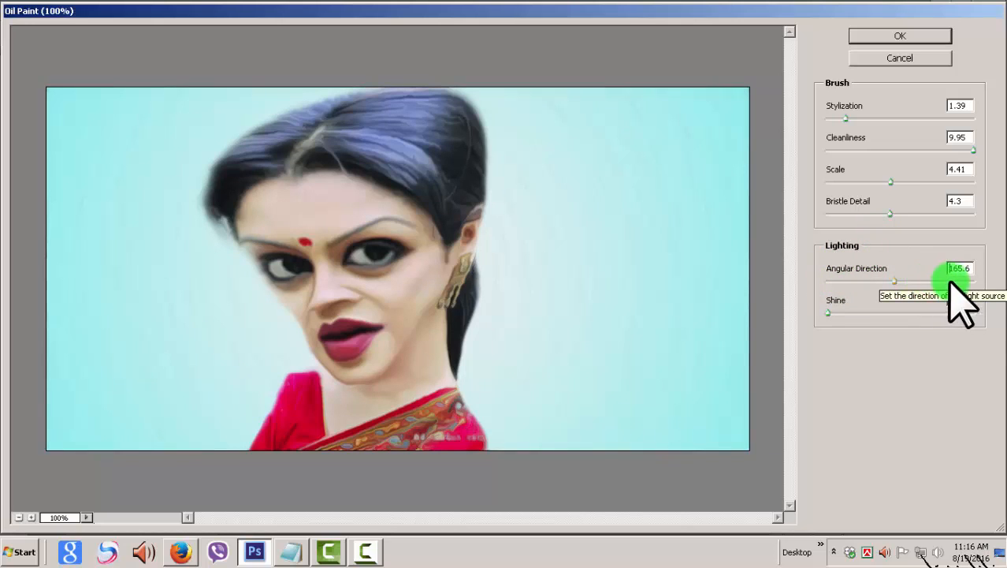
# - Reduce the oil paint brush's bristle detail to 1.8 and its scale to 2.92
pyautogui.moveTo(889, 214); pyautogui.dragTo(862, 215)
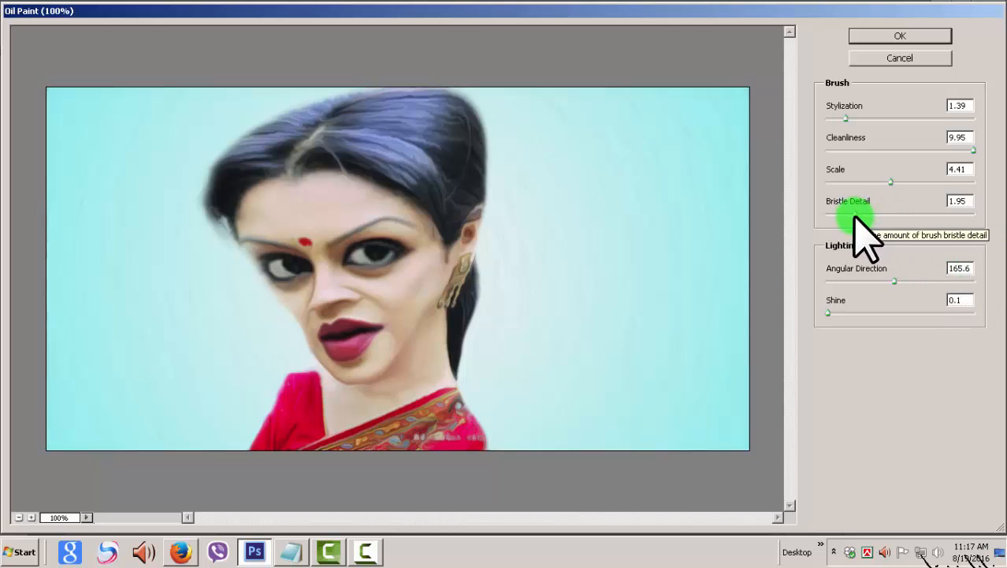
pyautogui.moveTo(857, 213); pyautogui.dragTo(856, 214)
pyautogui.moveTo(889, 181); pyautogui.dragTo(853, 184)
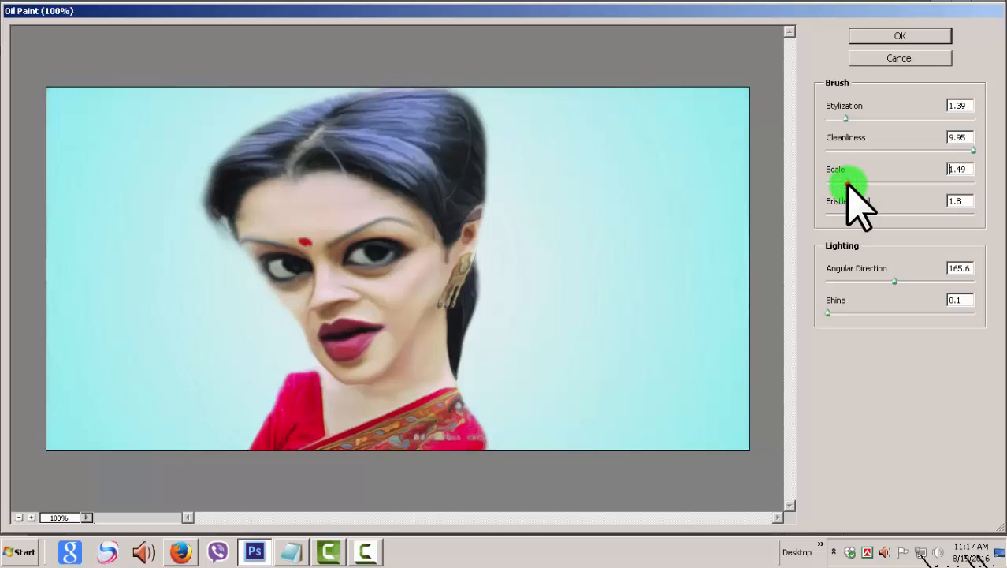
pyautogui.moveTo(847, 183); pyautogui.dragTo(850, 183)
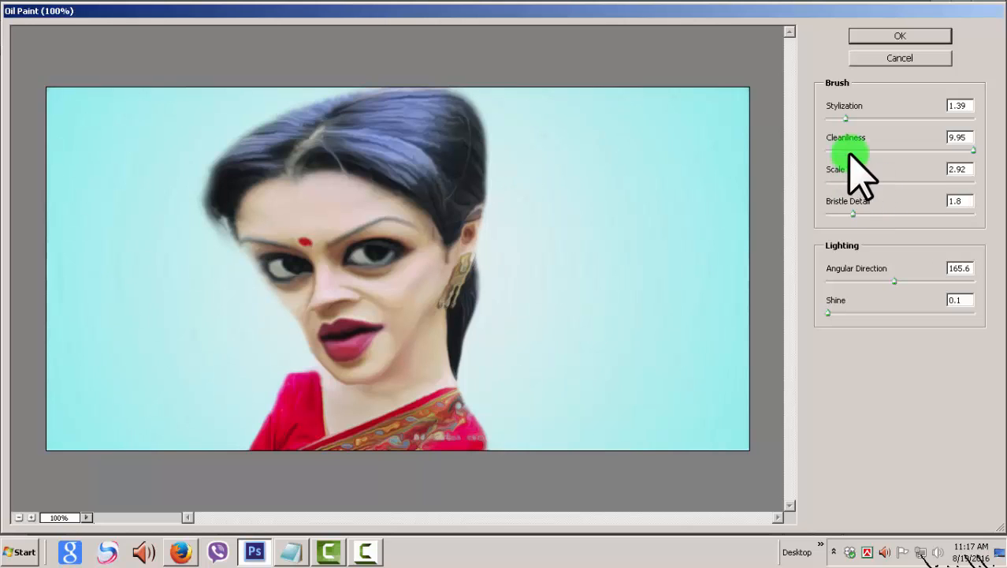
# - Set the oil paint cleanliness to 2.95, scale to 2.72 and stylization to 2.33, and apply the filter
pyautogui.moveTo(973, 150); pyautogui.dragTo(889, 175)
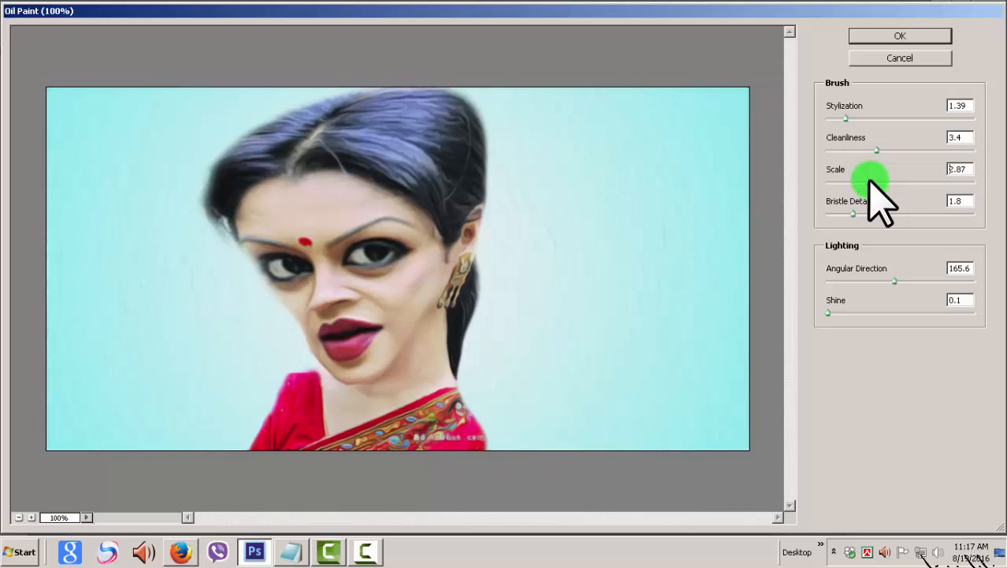
pyautogui.click(869, 182)
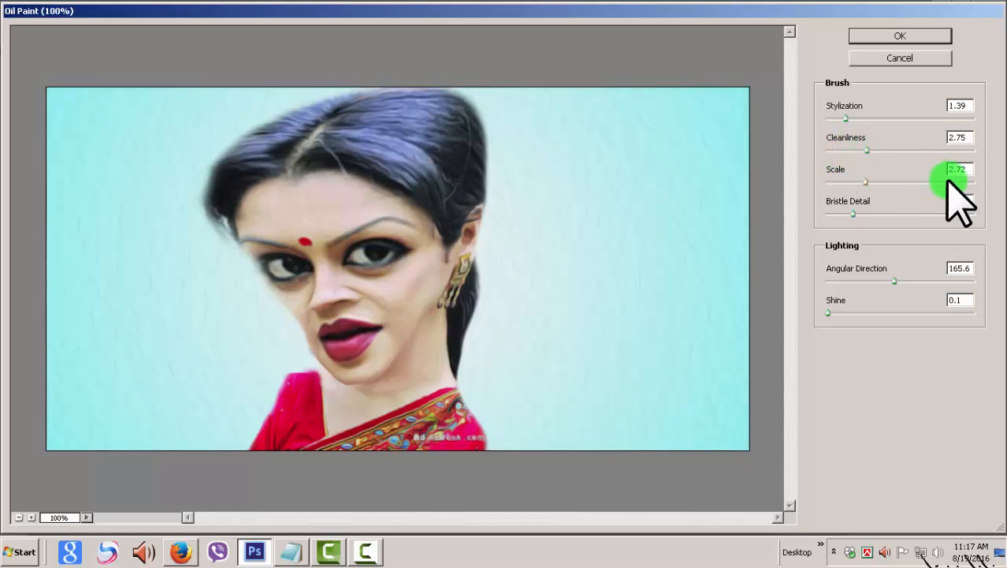
pyautogui.moveTo(867, 150)
pyautogui.mouseDown()
pyautogui.moveTo(922, 148)
pyautogui.moveTo(868, 150)
pyautogui.mouseUp()
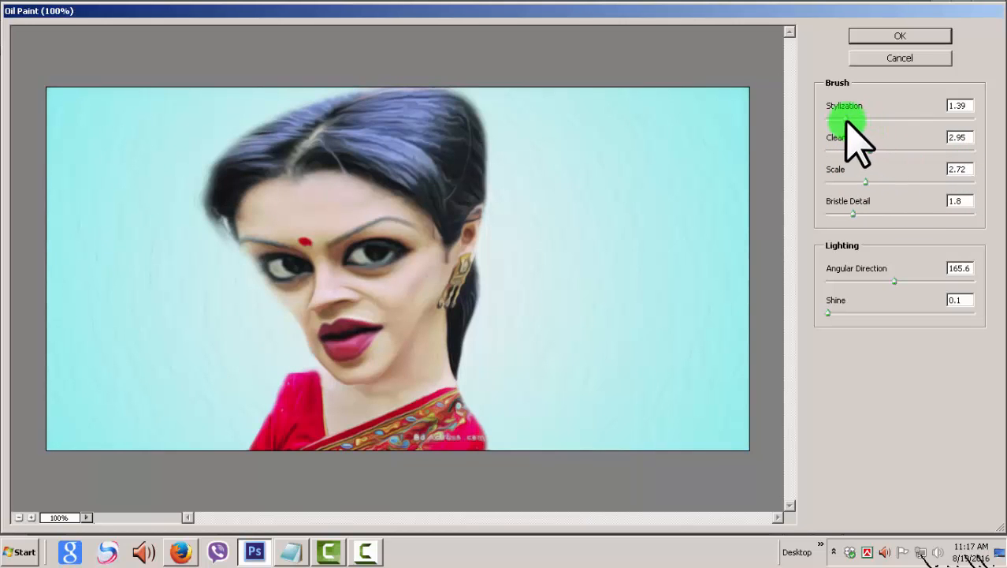
pyautogui.moveTo(860, 120); pyautogui.dragTo(838, 128)
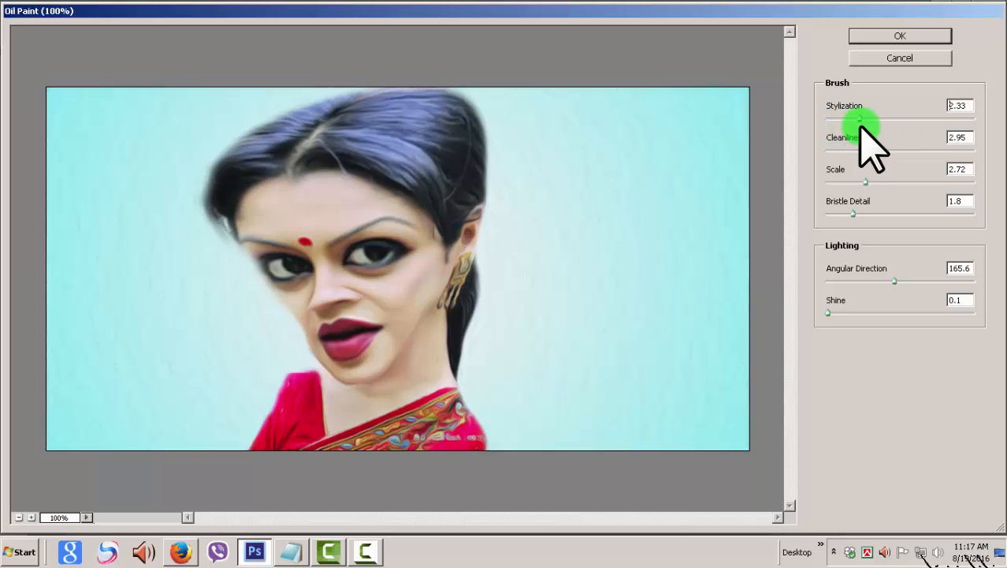
pyautogui.click(956, 105)
pyautogui.click(916, 33)
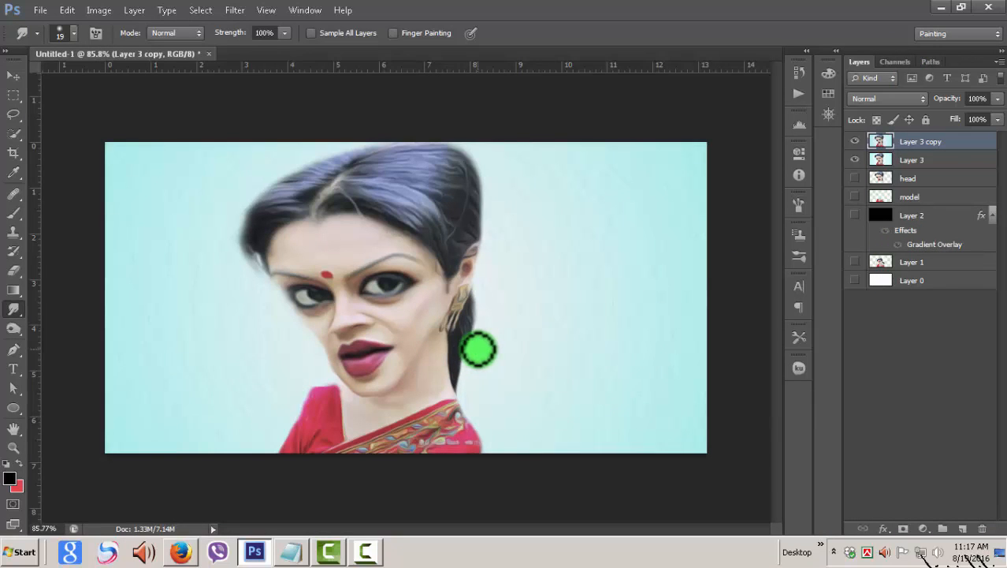
# - Erase the oil-paint effect over the eye nearer the earring on Layer 3 copy with a 25 px eraser and compare it against Layer 3
pyautogui.scroll(5, 479, 349)
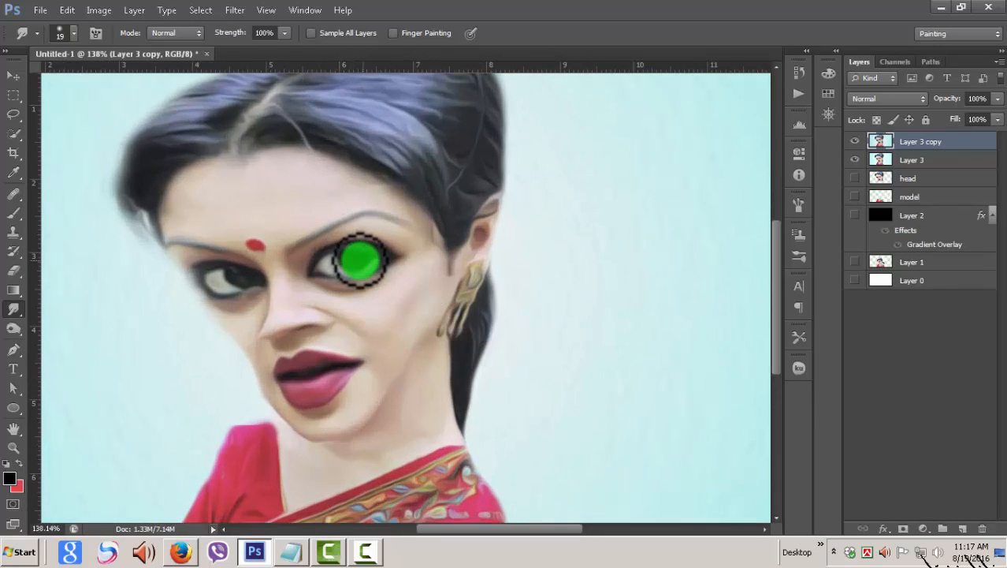
pyautogui.click(13, 269)
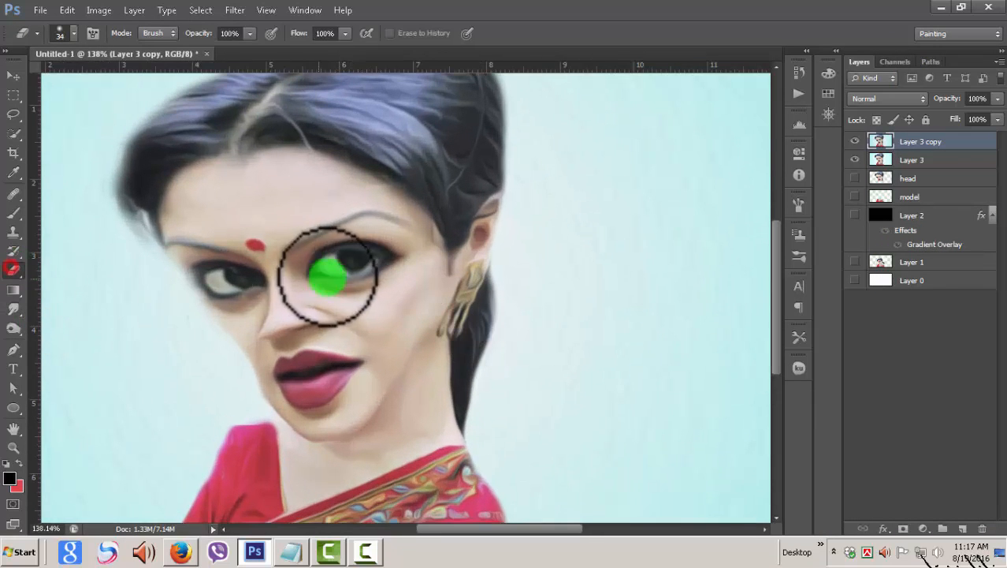
pyautogui.moveTo(327, 274)
pyautogui.mouseDown()
pyautogui.moveTo(348, 263)
pyautogui.moveTo(327, 263)
pyautogui.moveTo(117, 40)
pyautogui.moveTo(78, 32)
pyautogui.mouseUp()
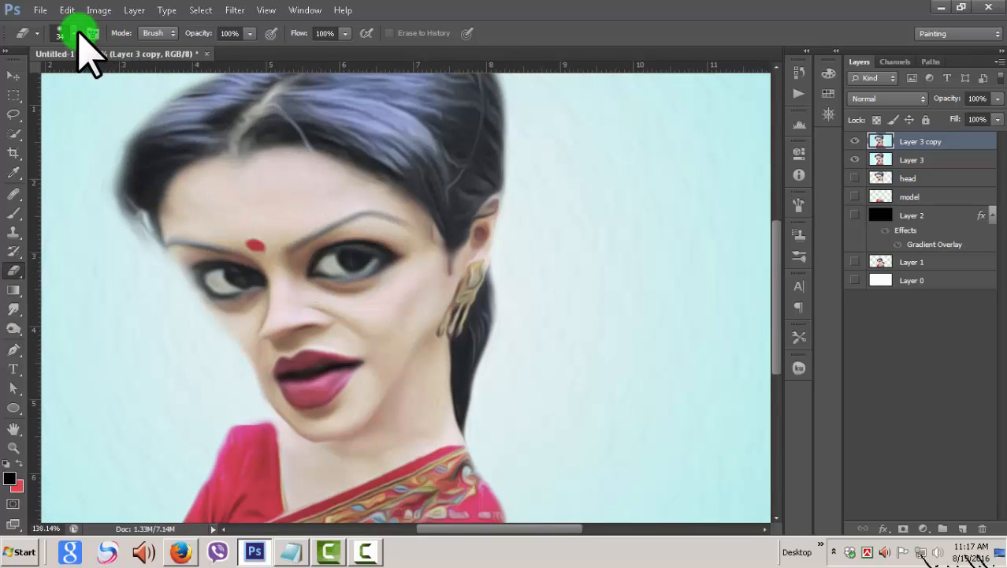
pyautogui.click(77, 33)
pyautogui.moveTo(314, 261); pyautogui.dragTo(353, 263)
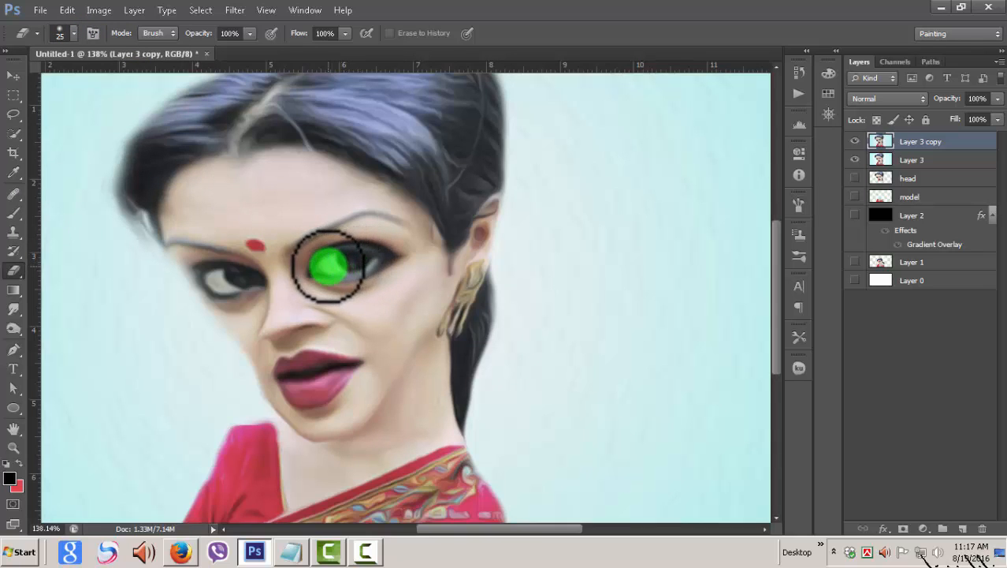
pyautogui.scroll(2, 415, 318)
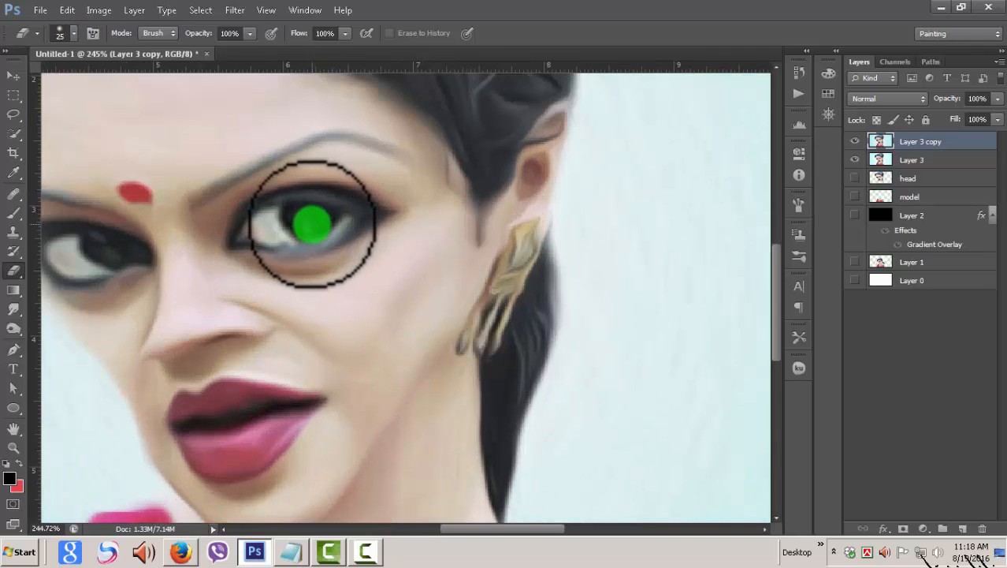
pyautogui.moveTo(312, 225)
pyautogui.mouseDown()
pyautogui.moveTo(270, 227)
pyautogui.moveTo(332, 229)
pyautogui.mouseUp()
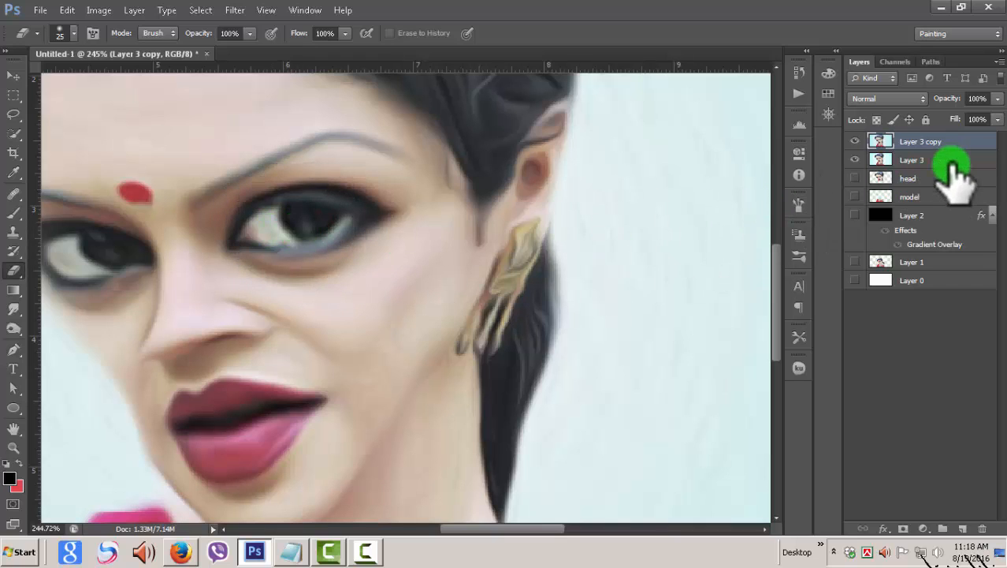
pyautogui.click(854, 160)
pyautogui.click(856, 160)
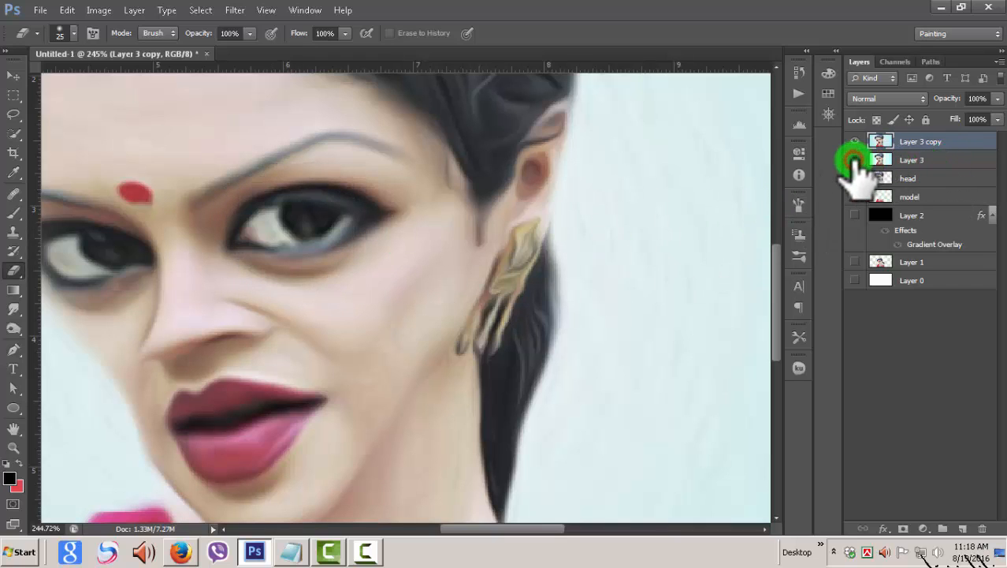
pyautogui.click(855, 141)
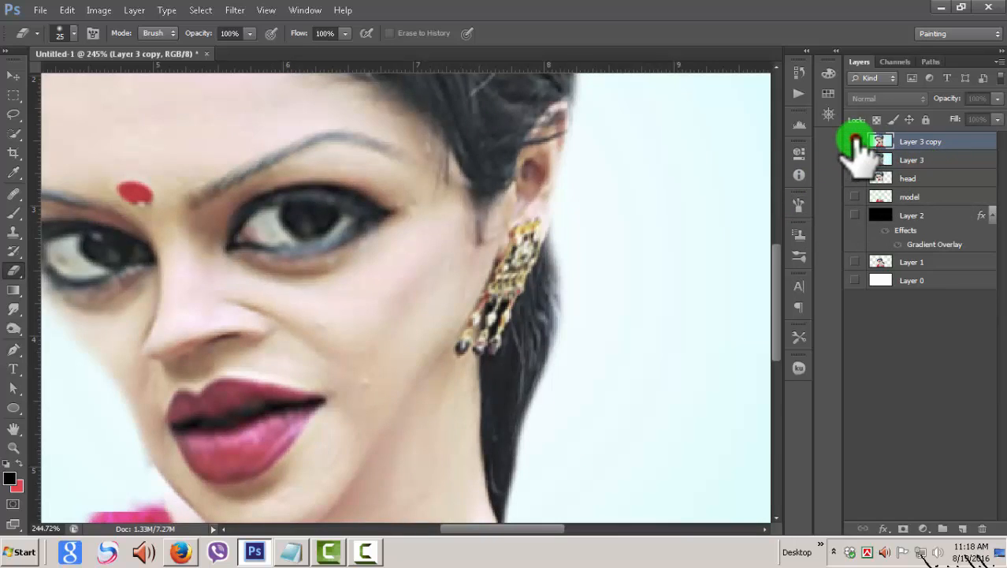
pyautogui.click(856, 141)
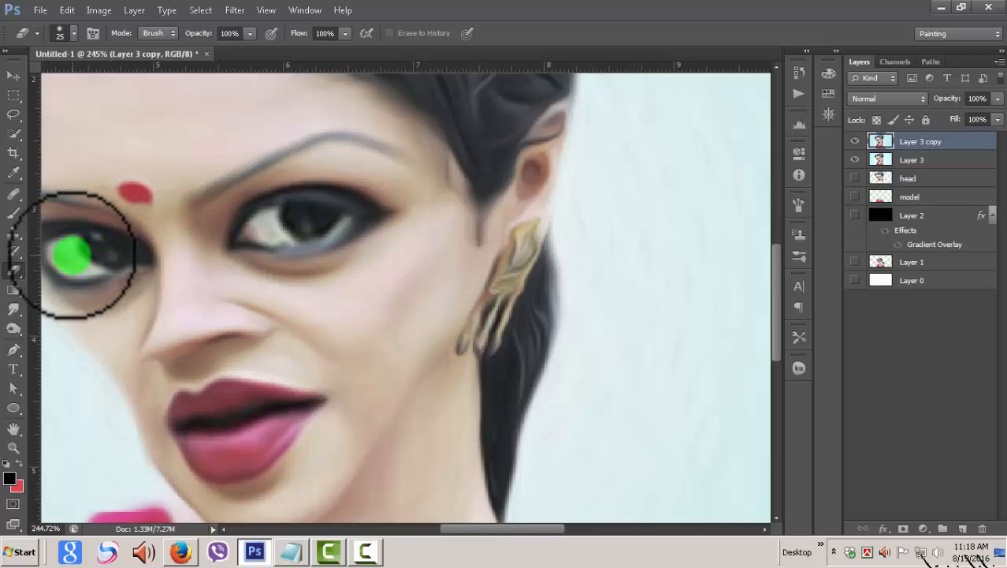
# - Erase the oil-paint effect over the other eye and refine both eyes with an 11 px soft round eraser
pyautogui.moveTo(72, 256); pyautogui.dragTo(101, 256)
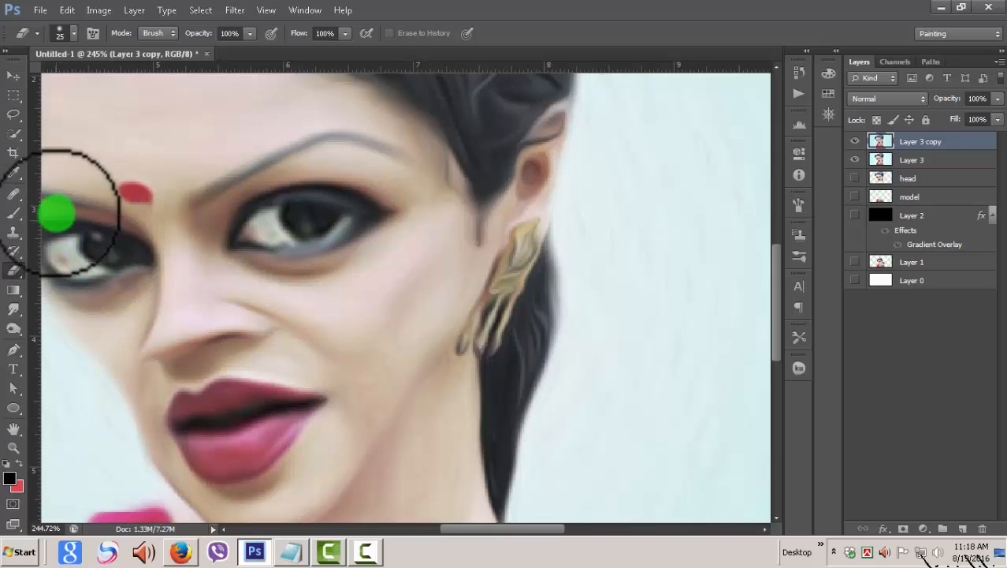
pyautogui.click(75, 33)
pyautogui.moveTo(67, 78); pyautogui.dragTo(29, 79)
pyautogui.click(138, 142)
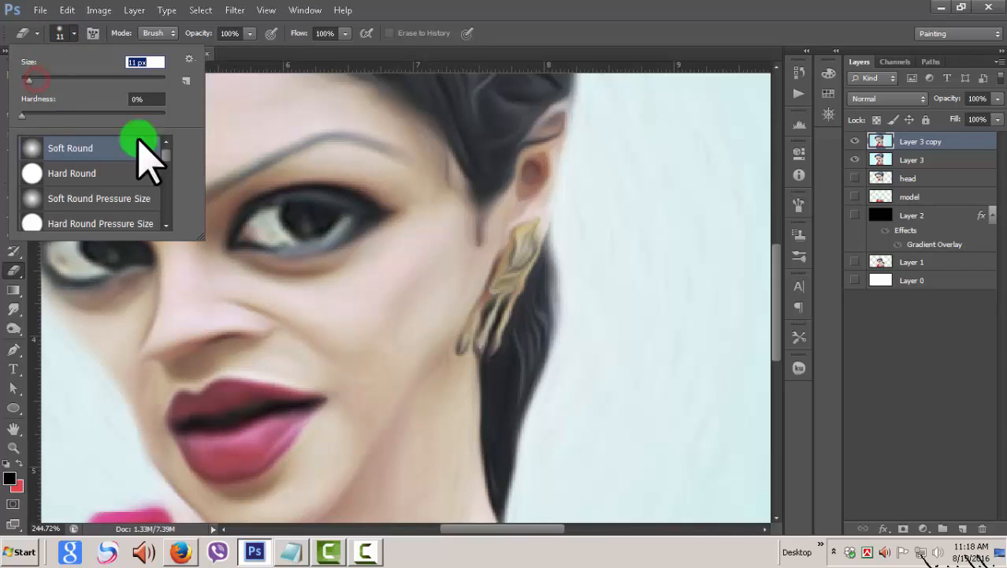
pyautogui.click(258, 235)
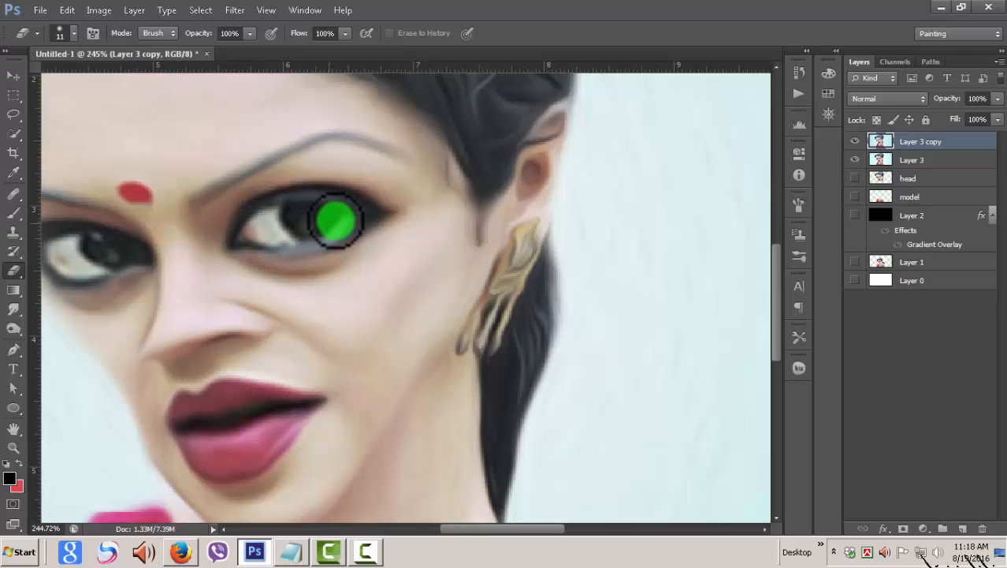
pyautogui.moveTo(336, 221)
pyautogui.mouseDown()
pyautogui.moveTo(275, 235)
pyautogui.moveTo(294, 236)
pyautogui.moveTo(341, 219)
pyautogui.moveTo(296, 218)
pyautogui.moveTo(326, 216)
pyautogui.moveTo(113, 255)
pyautogui.moveTo(66, 247)
pyautogui.moveTo(89, 252)
pyautogui.moveTo(80, 255)
pyautogui.moveTo(66, 251)
pyautogui.moveTo(89, 235)
pyautogui.moveTo(101, 243)
pyautogui.moveTo(79, 260)
pyautogui.mouseUp()
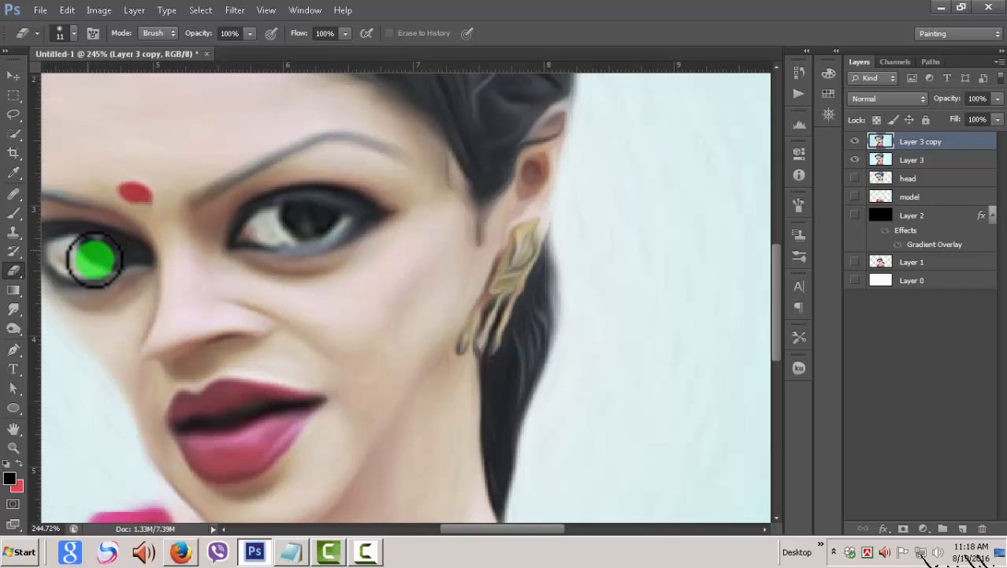
# - Compare the erased eye areas by toggling the visibility of Layer 3 copy and Layer 3, and review the whole caricature
pyautogui.click(856, 141)
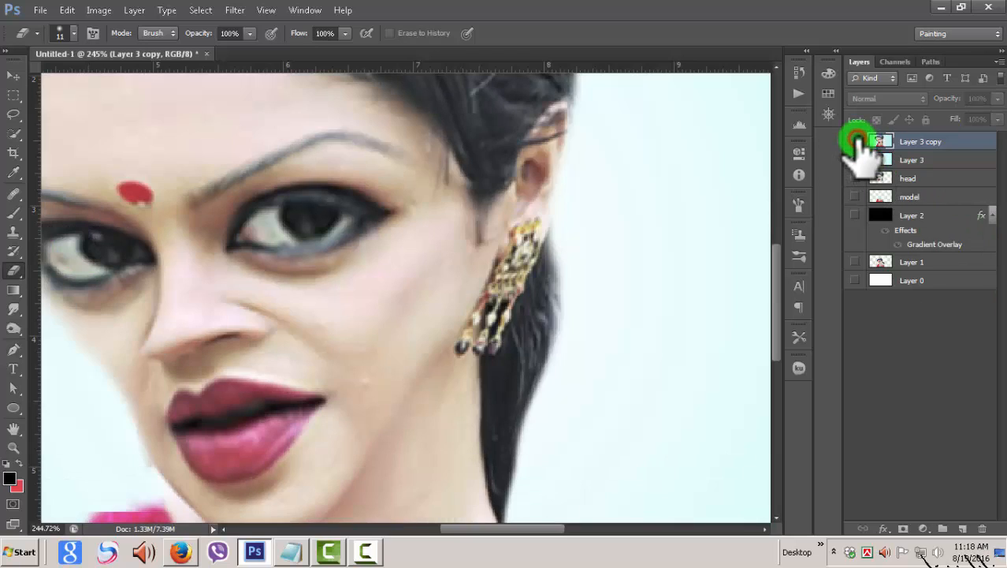
pyautogui.click(856, 141)
pyautogui.click(855, 141)
pyautogui.click(855, 141)
pyautogui.click(856, 160)
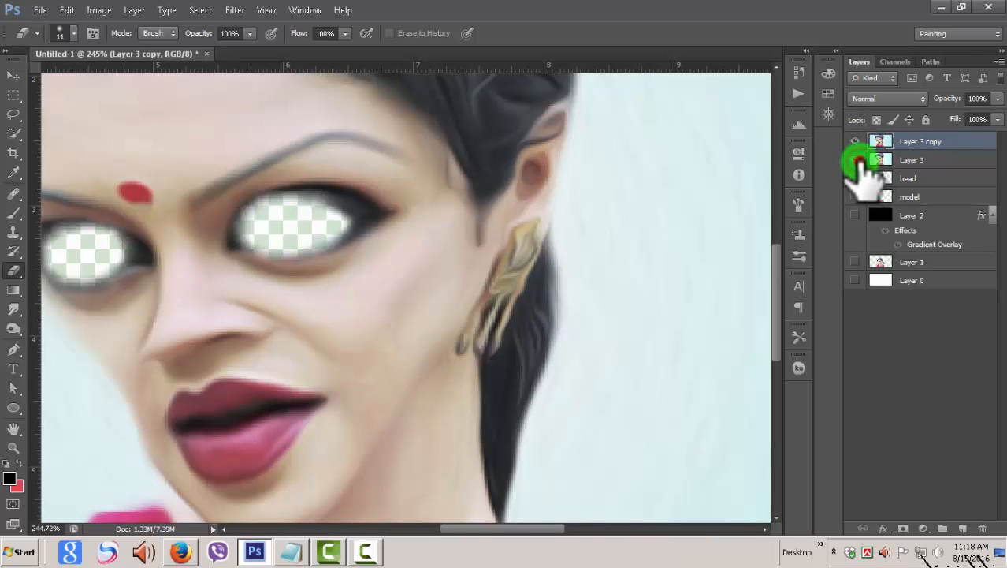
pyautogui.click(855, 160)
pyautogui.click(855, 141)
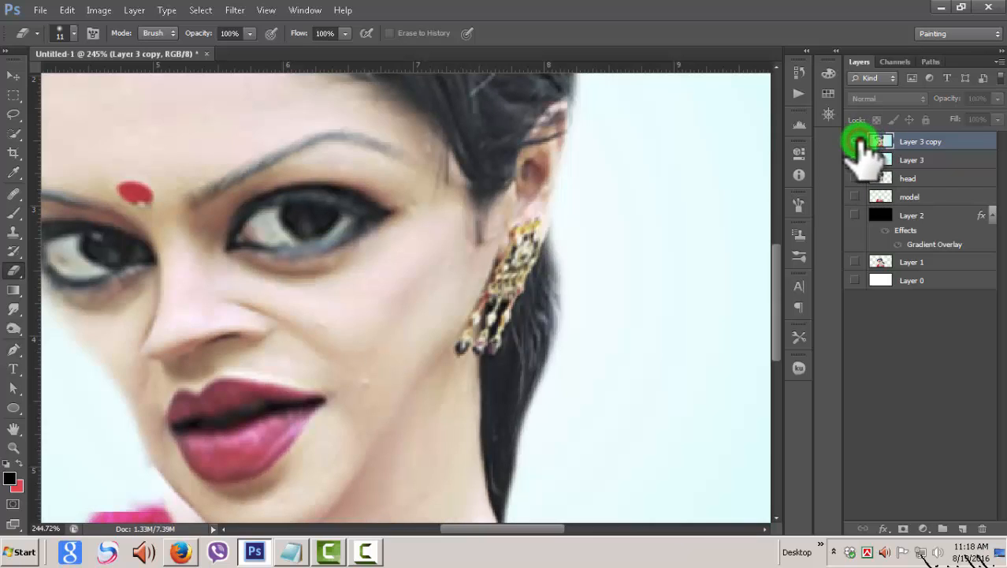
pyautogui.click(856, 141)
pyautogui.scroll(-3, 530, 330)
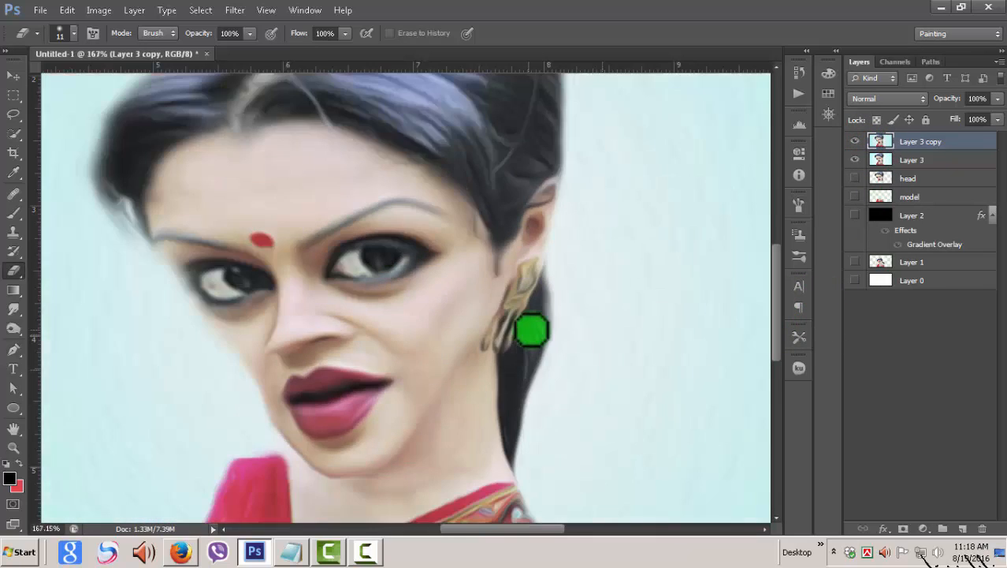
pyautogui.scroll(-1, 533, 328)
pyautogui.scroll(-1, 534, 329)
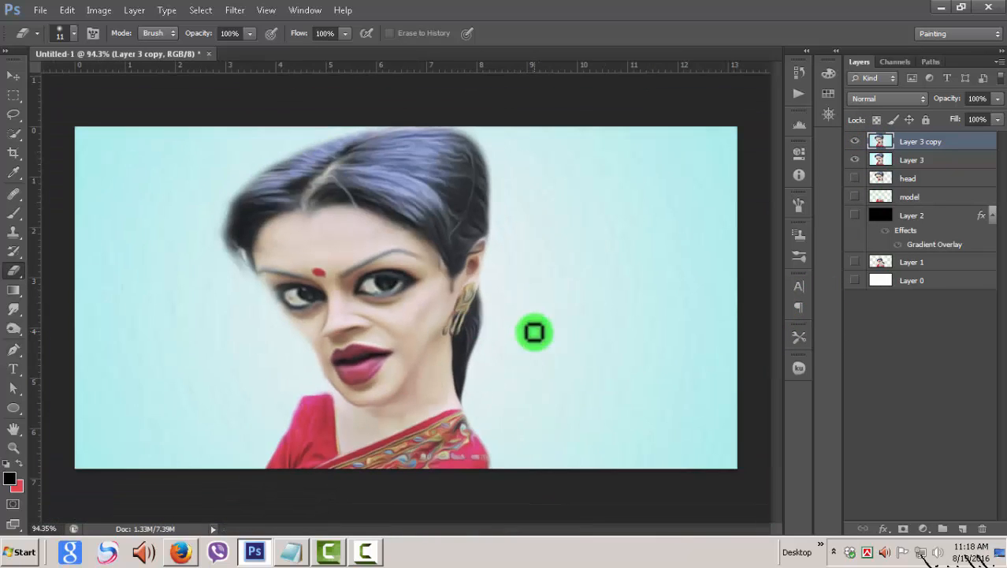